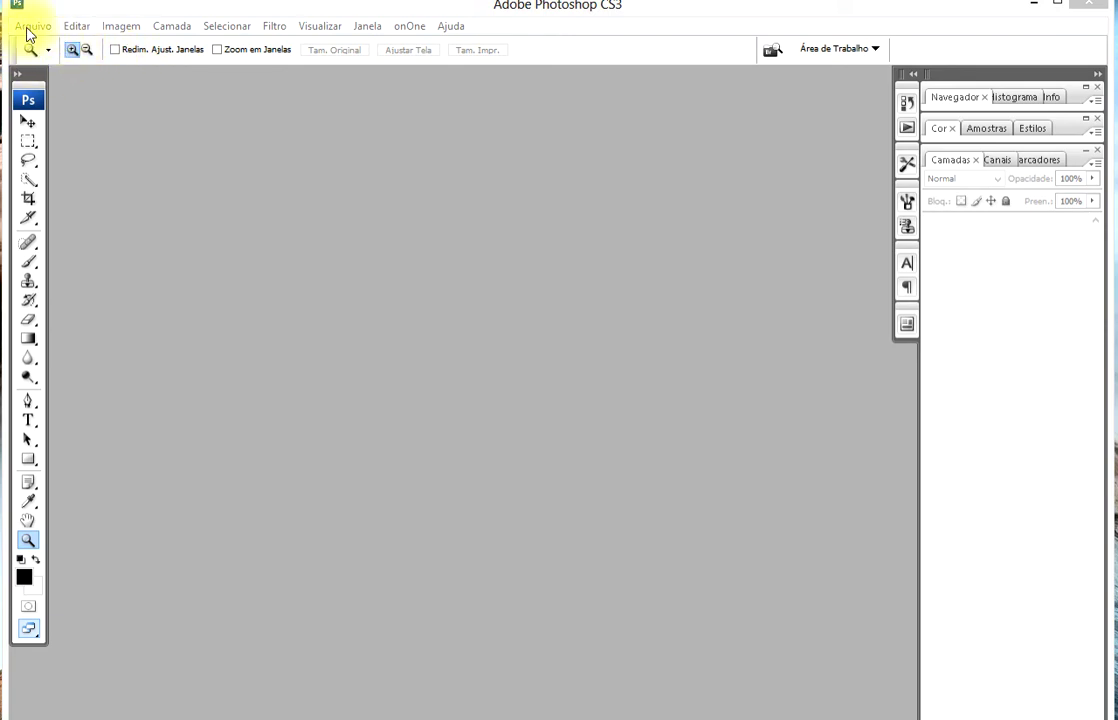
# - Start opening a file and browse to Disco Local (J:) > IMAGENS GERAL
pyautogui.click(28, 28)
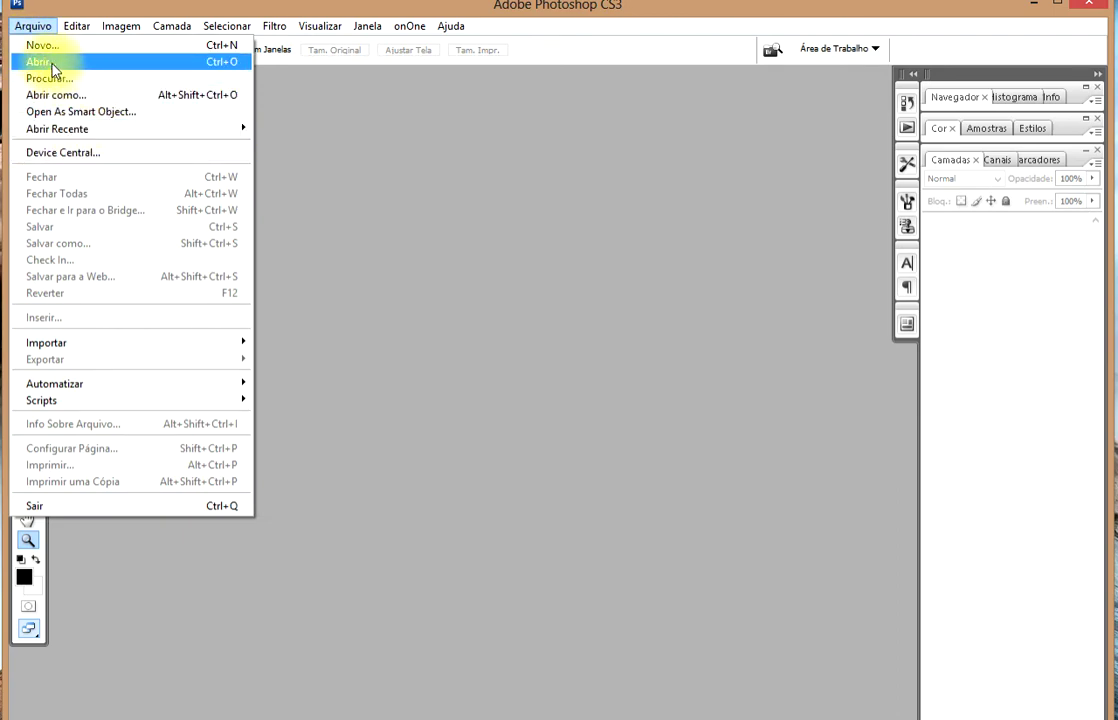
pyautogui.click(53, 64)
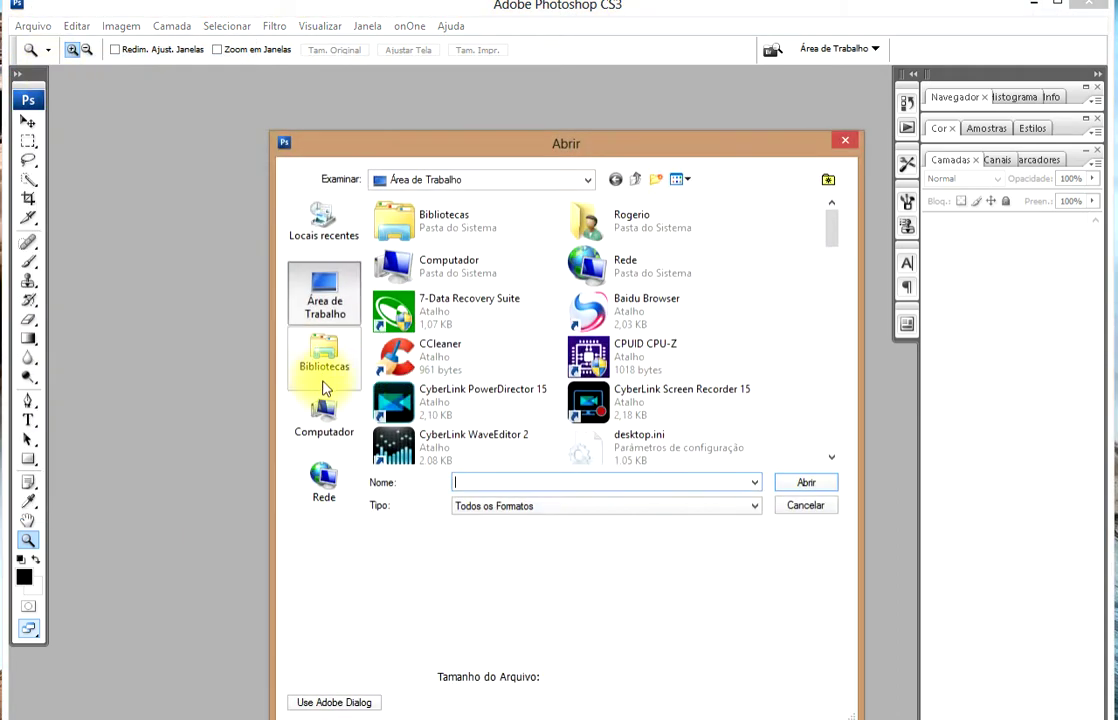
pyautogui.click(324, 420)
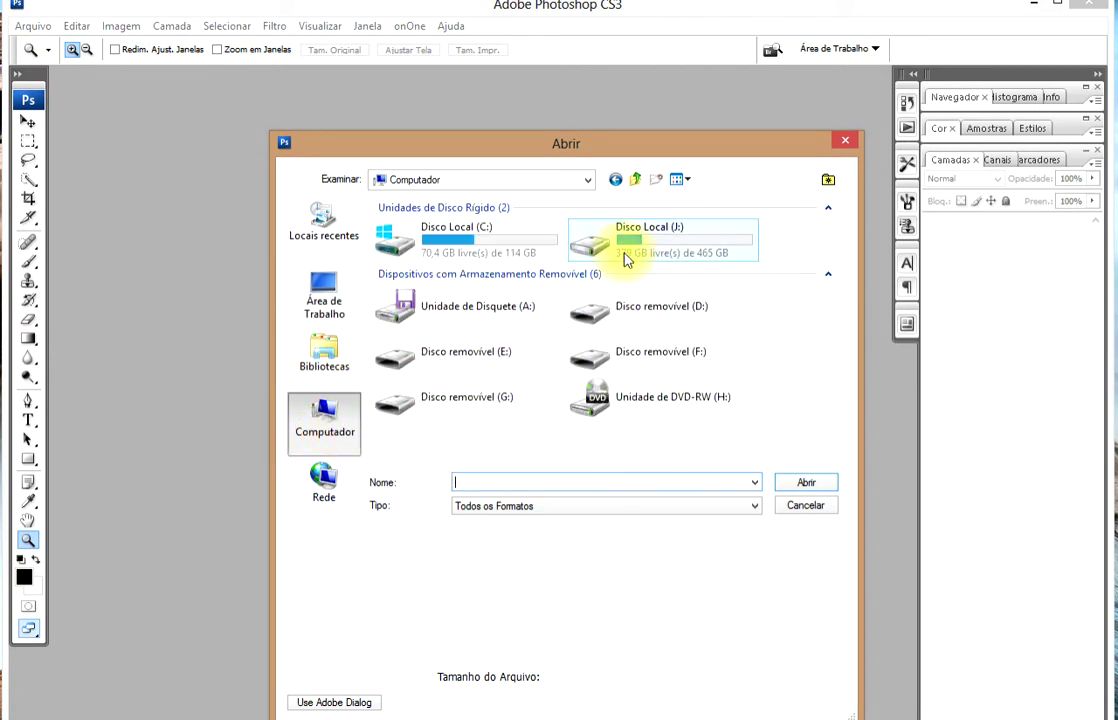
pyautogui.doubleClick(625, 258)
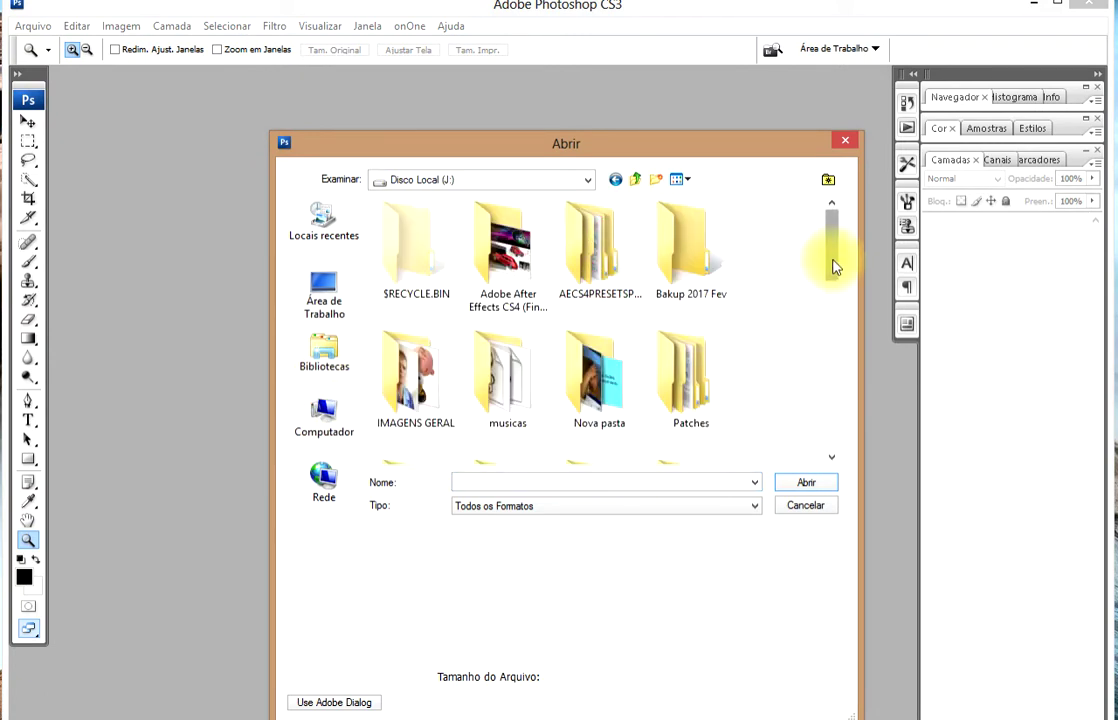
pyautogui.moveTo(835, 267)
pyautogui.mouseDown()
pyautogui.moveTo(834, 353)
pyautogui.moveTo(837, 292)
pyautogui.mouseUp()
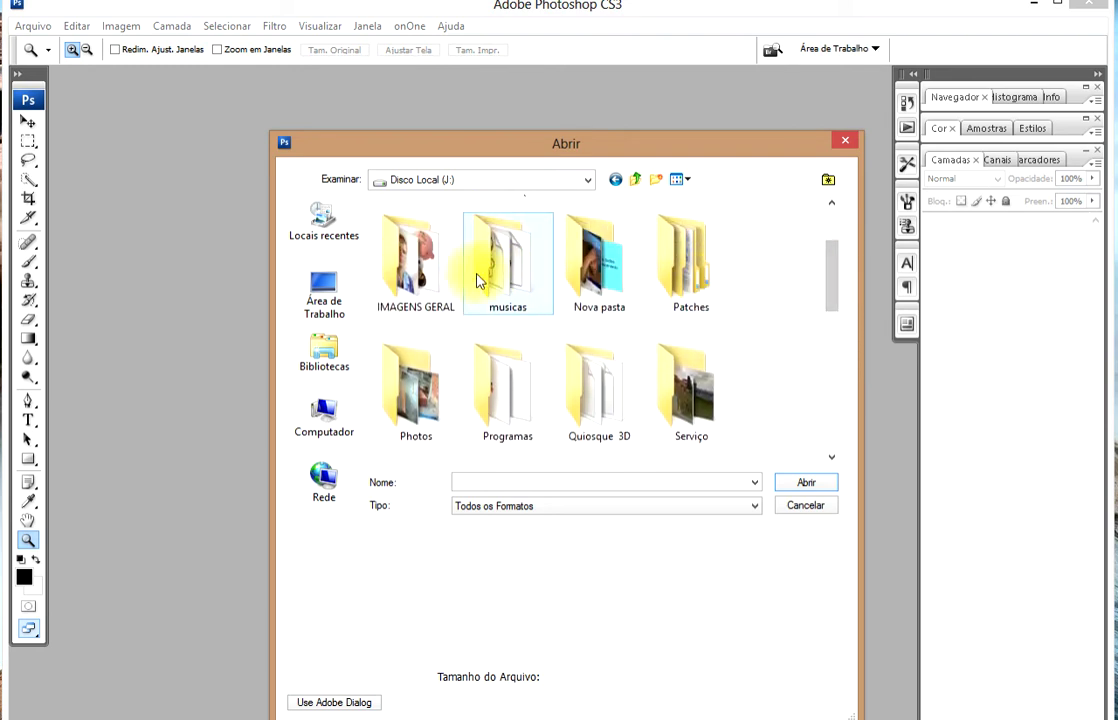
pyautogui.doubleClick(440, 272)
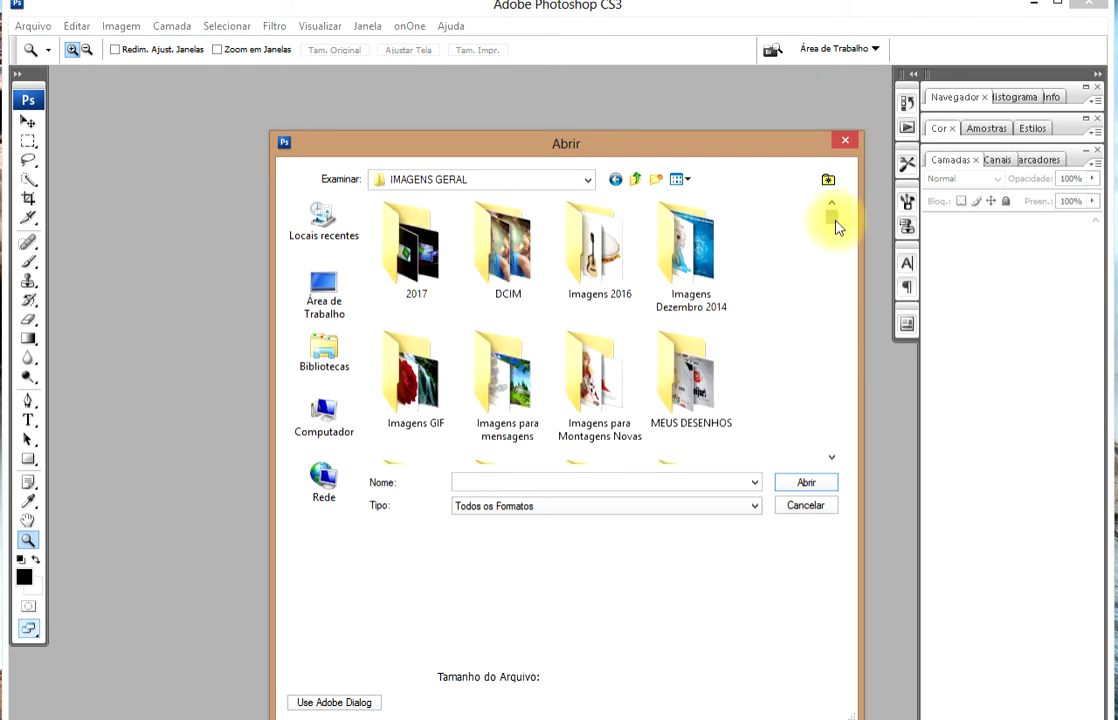
pyautogui.moveTo(837, 228); pyautogui.dragTo(838, 234)
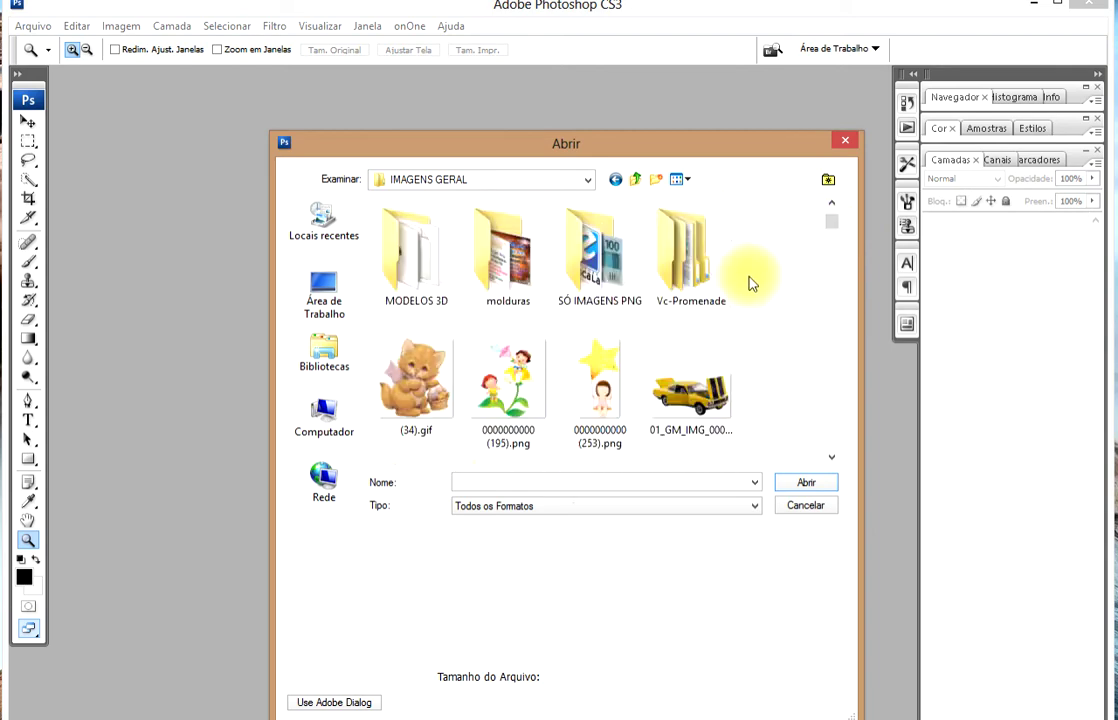
pyautogui.scroll(3, 752, 285)
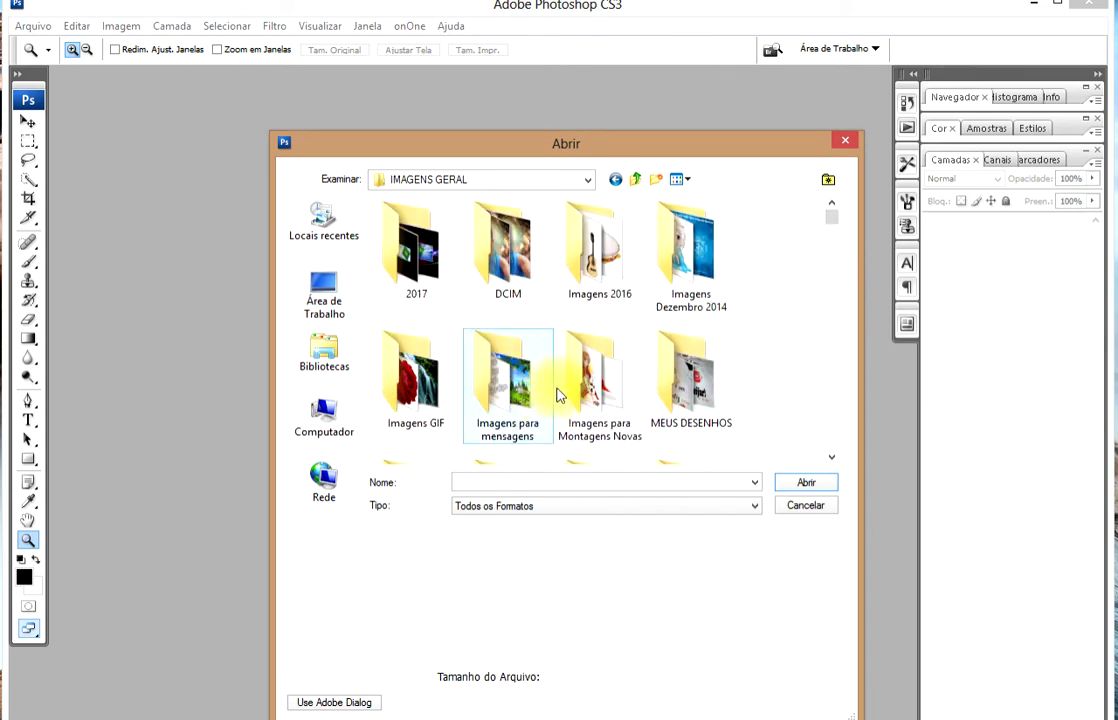
pyautogui.scroll(-2, 543, 318)
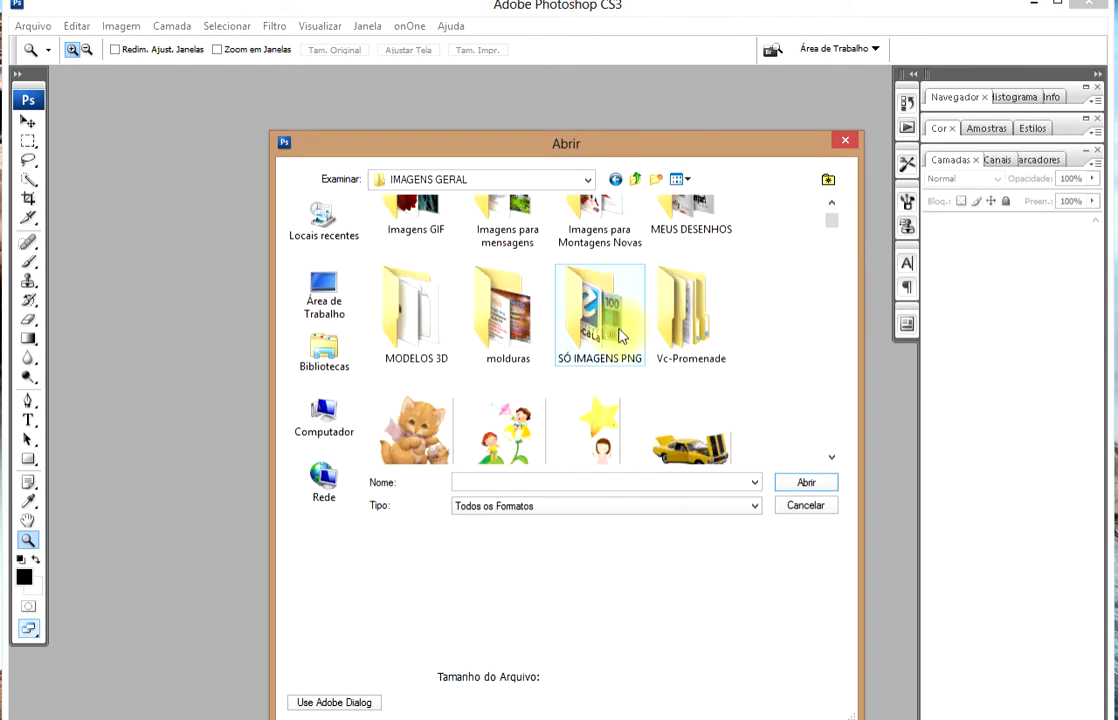
# - Open Moldura 2016 Junho Palmeiras from the molduras > Times folder
pyautogui.doubleClick(510, 335)
pyautogui.scroll(-1, 822, 344)
pyautogui.scroll(-2, 822, 344)
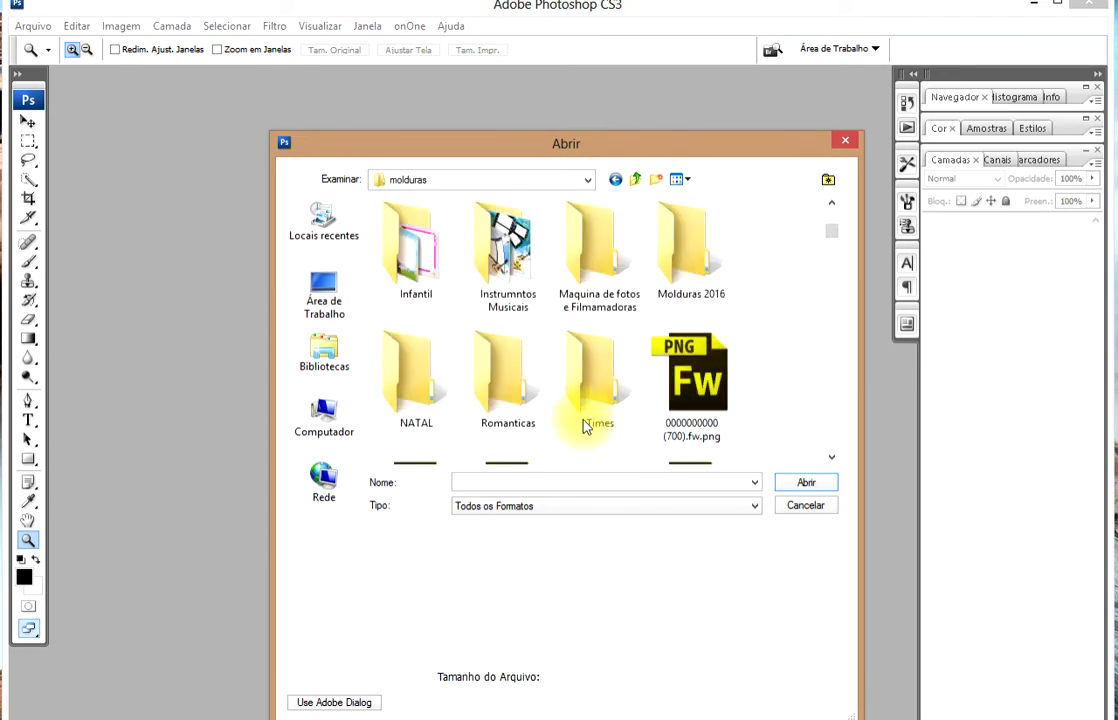
pyautogui.doubleClick(599, 378)
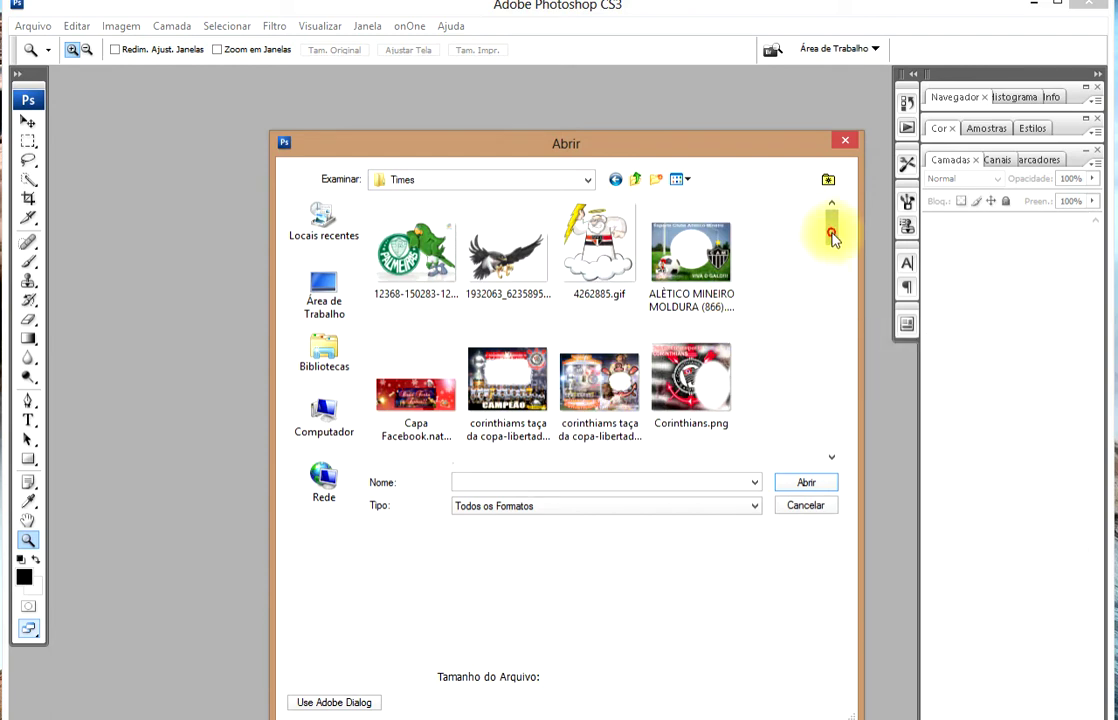
pyautogui.moveTo(831, 237); pyautogui.dragTo(836, 368)
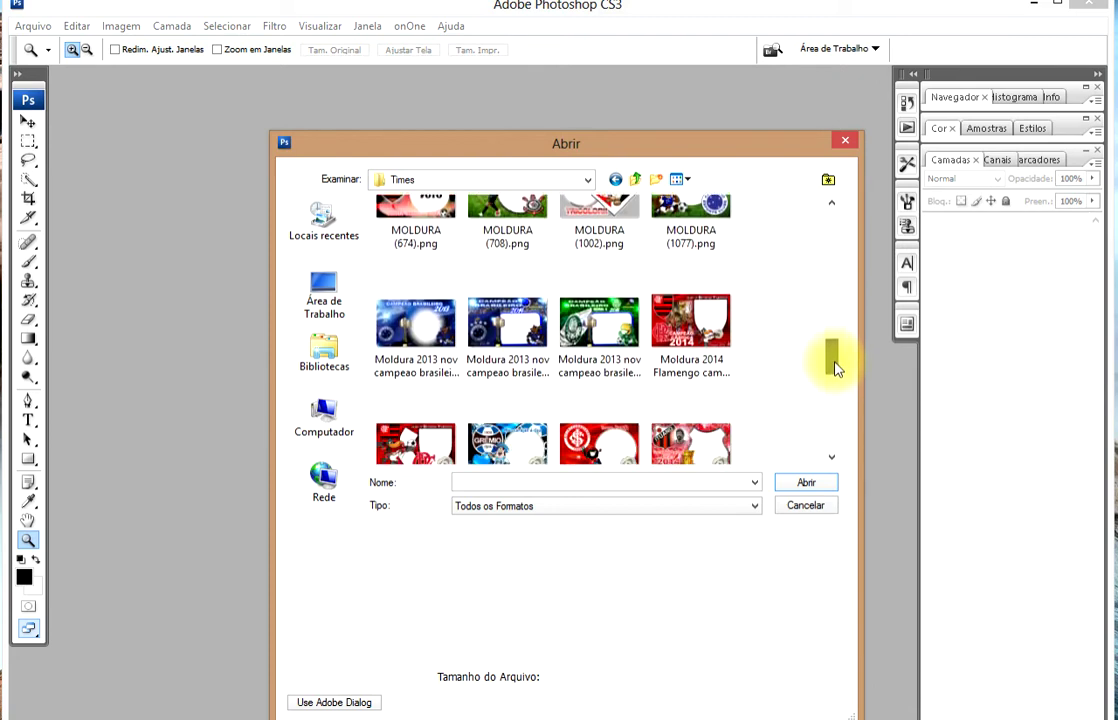
pyautogui.moveTo(836, 368); pyautogui.dragTo(837, 391)
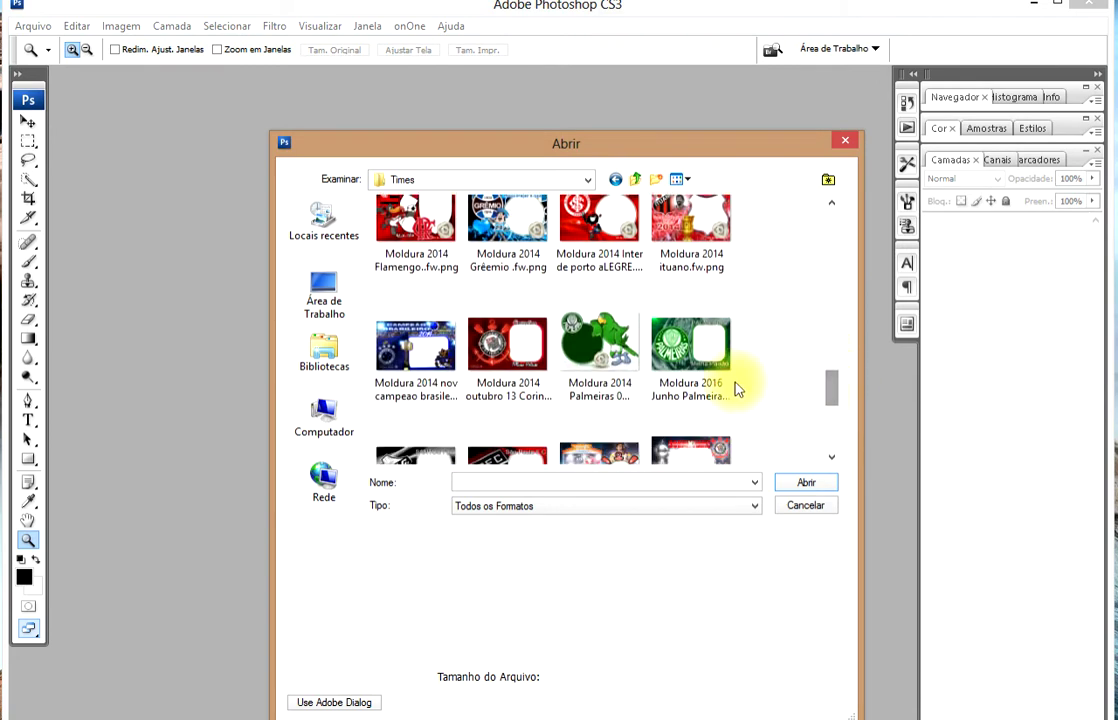
pyautogui.moveTo(690, 345)
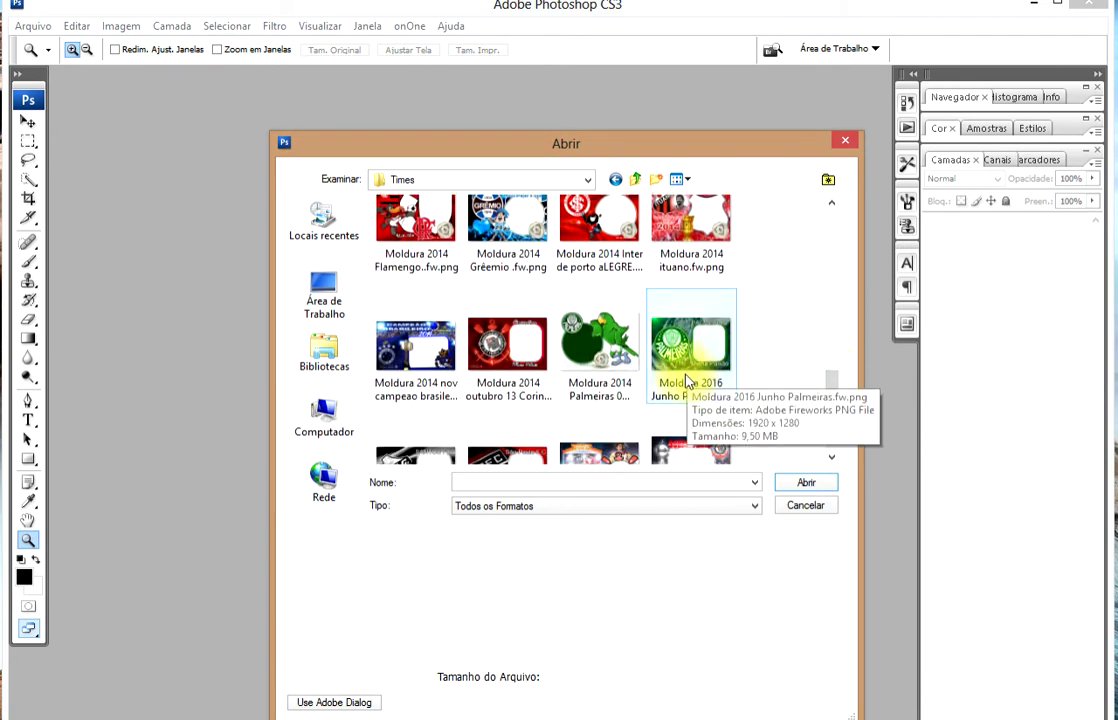
pyautogui.doubleClick(688, 381)
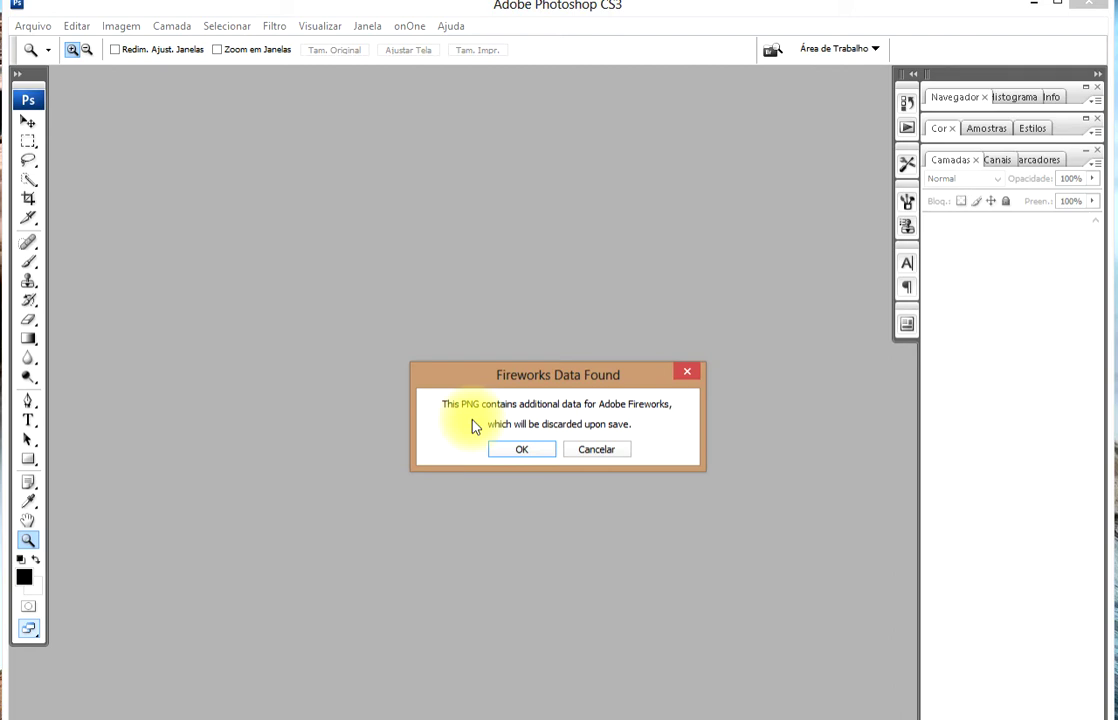
# - Accept the Fireworks Data Found warning and maximize the frame document
pyautogui.click(522, 452)
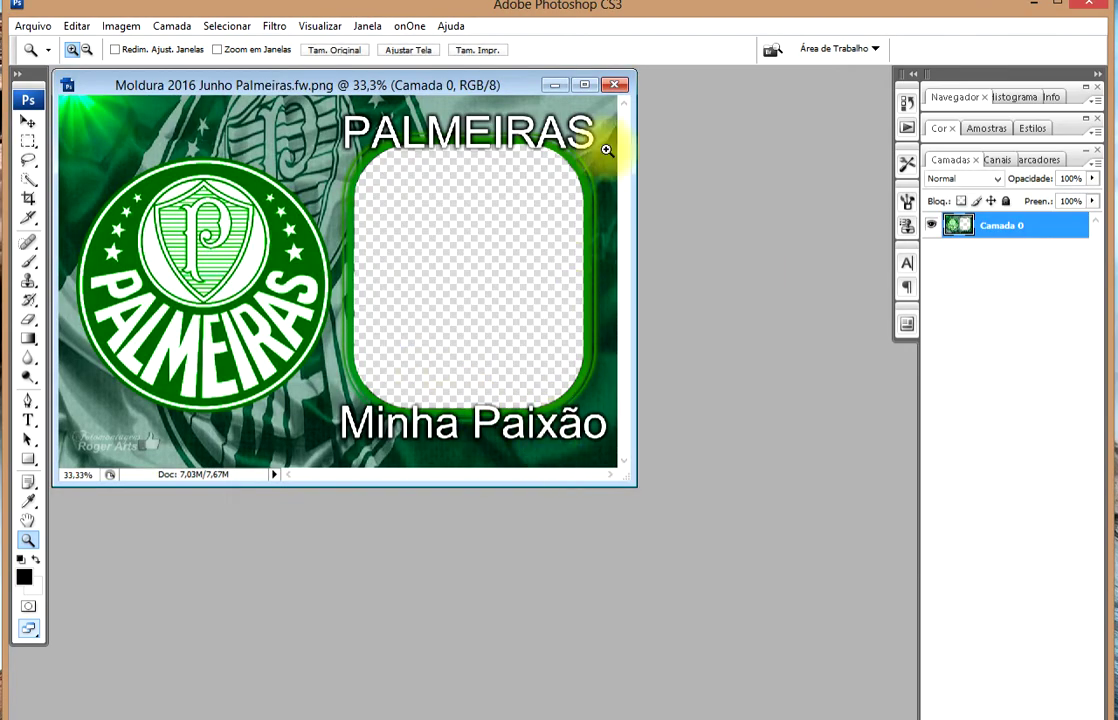
pyautogui.click(584, 85)
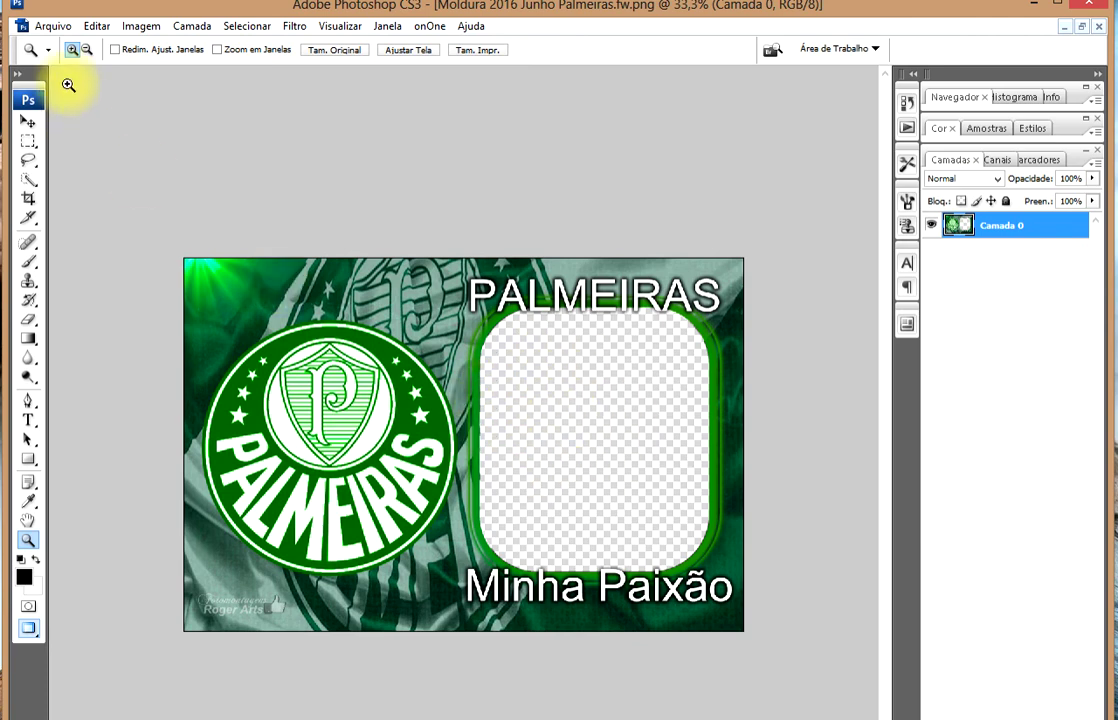
# - Place the 14063870 photo from Downloads onto the frame as a new layer
pyautogui.click(50, 32)
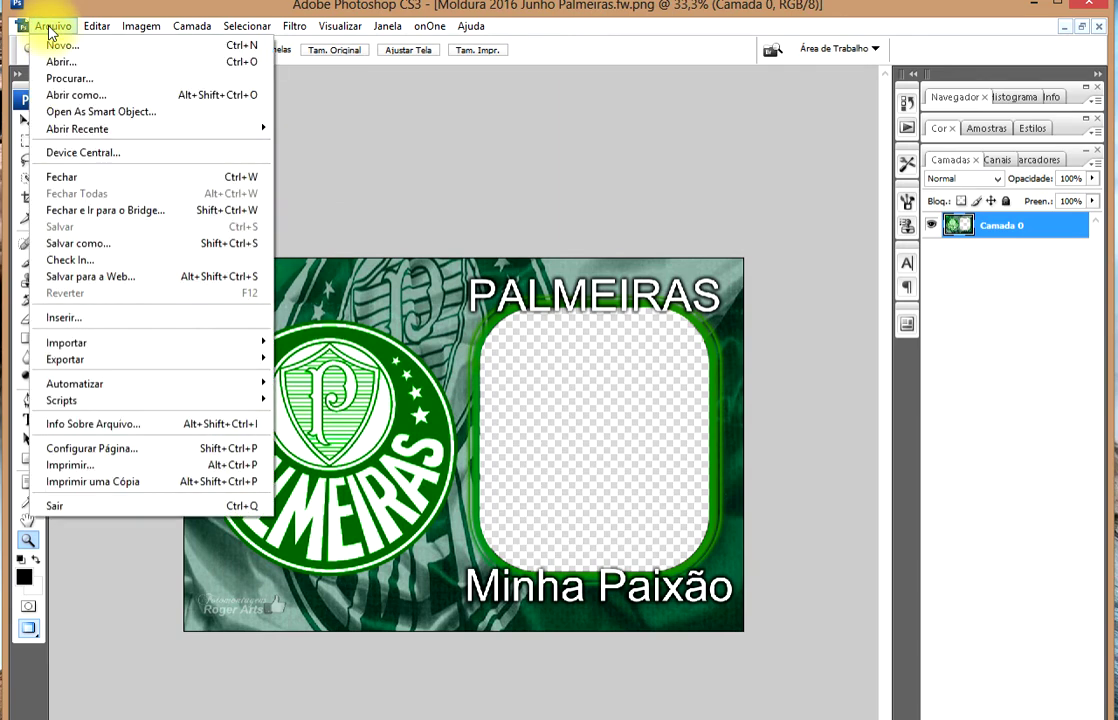
pyautogui.click(80, 320)
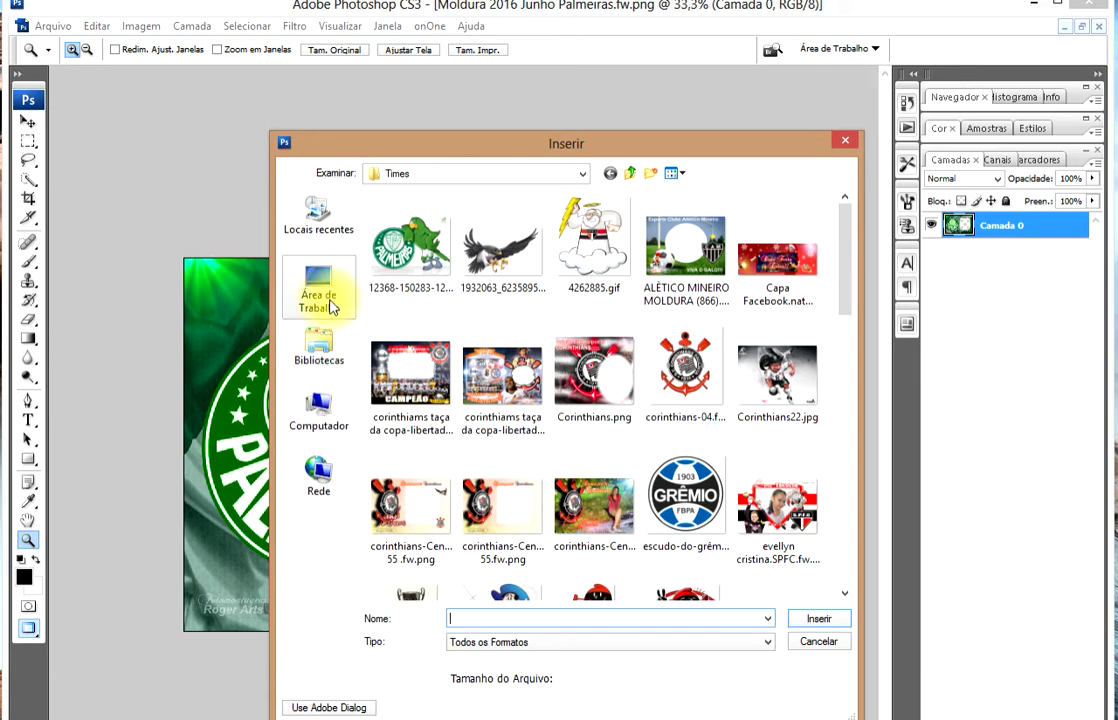
pyautogui.click(312, 228)
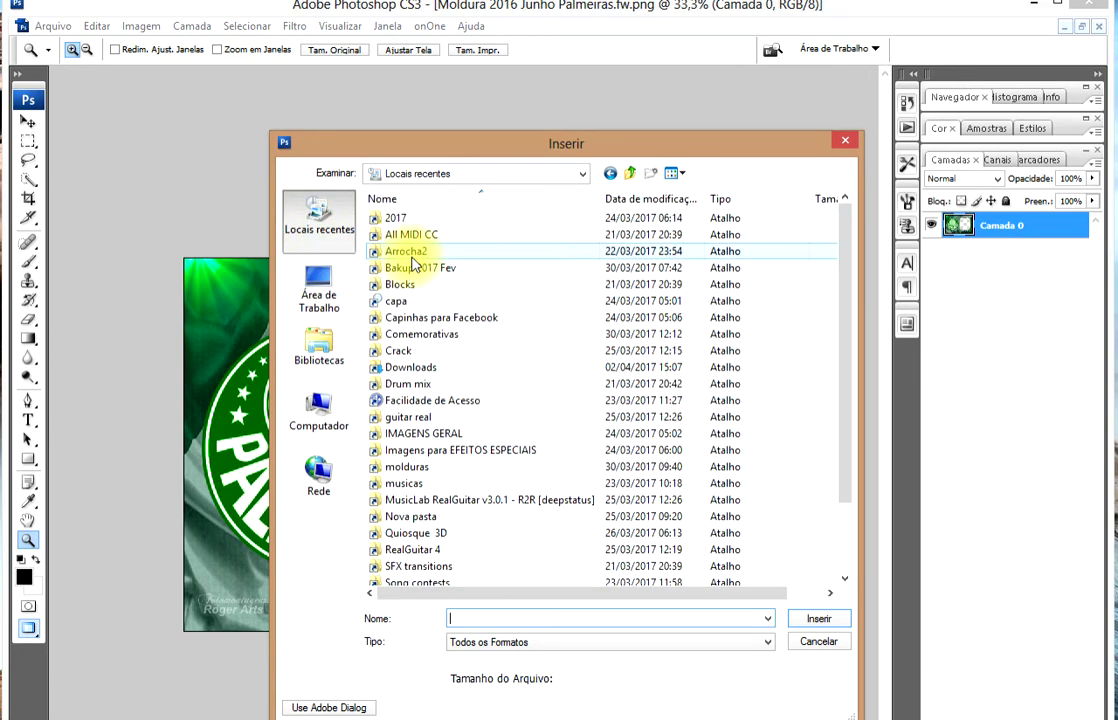
pyautogui.click(424, 368)
pyautogui.doubleClick(424, 368)
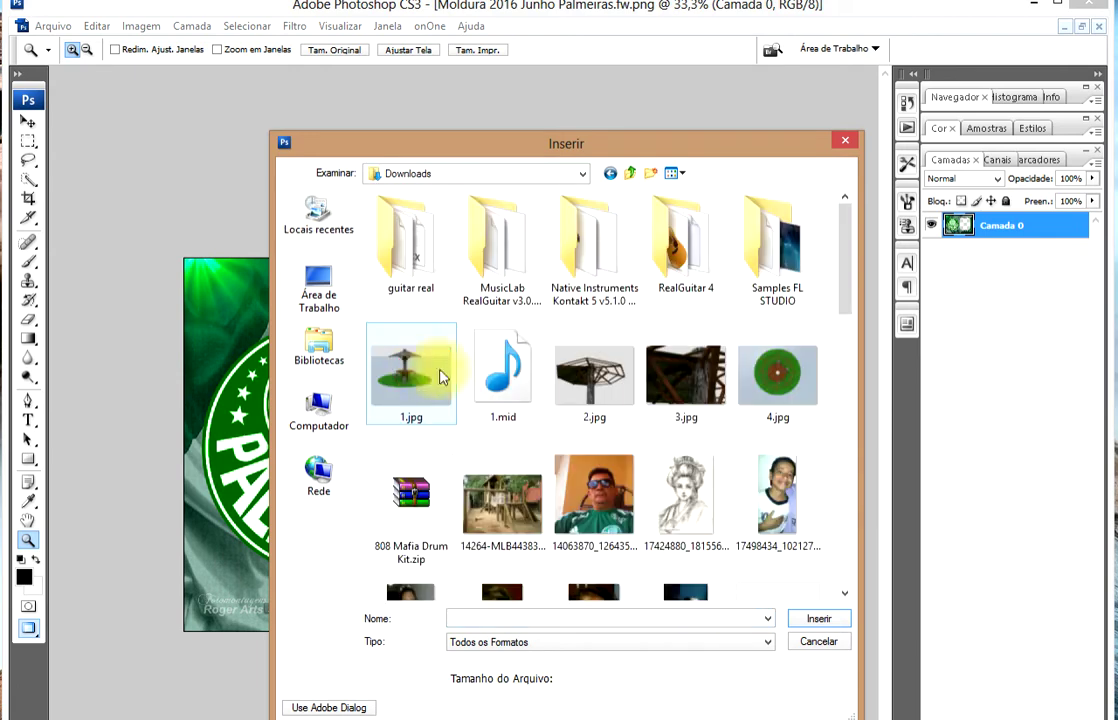
pyautogui.moveTo(847, 262); pyautogui.dragTo(849, 307)
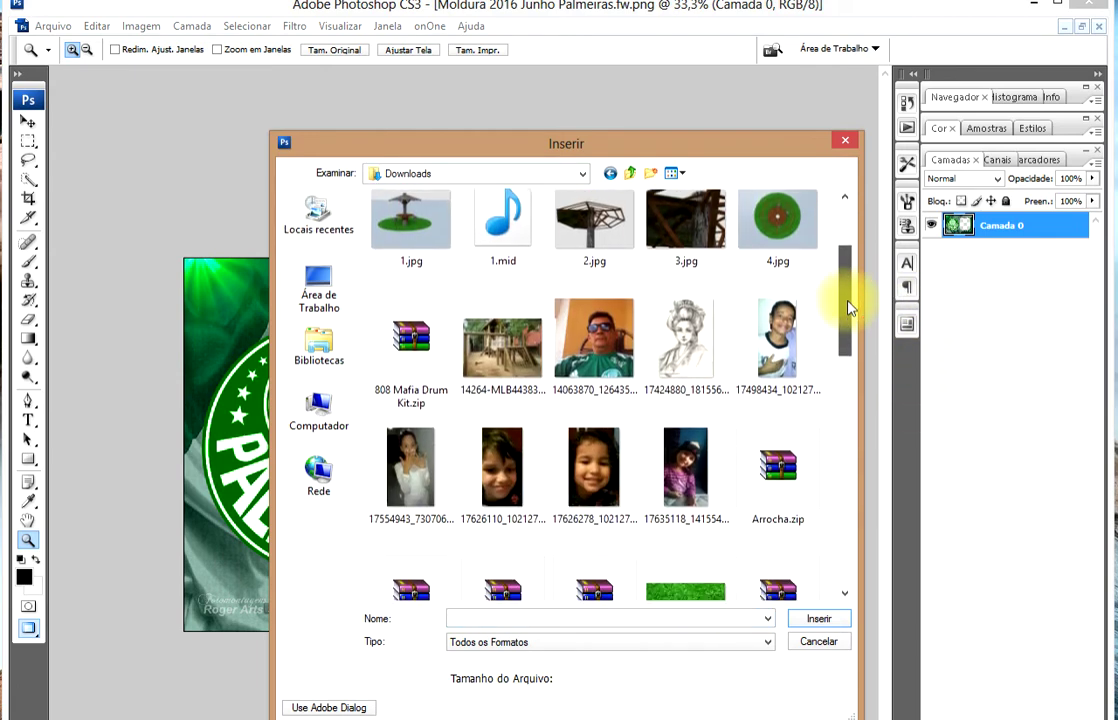
pyautogui.click(622, 362)
pyautogui.click(815, 619)
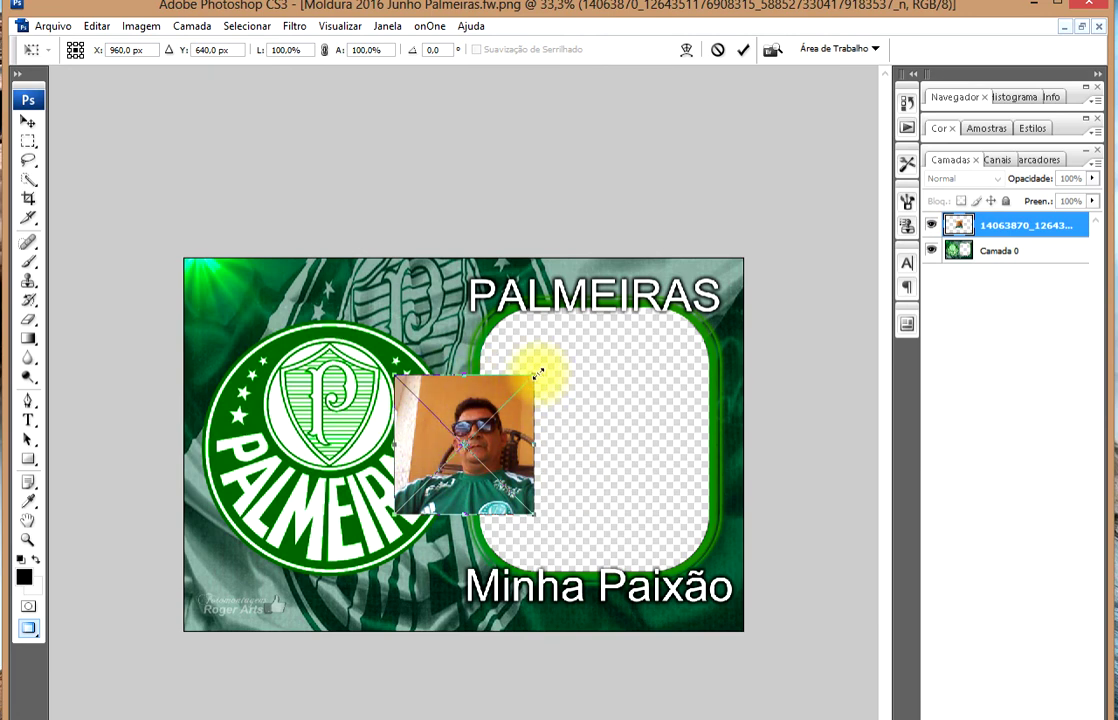
# - Enlarge the placed photo to about 250%, commit it, and move it over the window
pyautogui.moveTo(533, 373)
pyautogui.mouseDown()
pyautogui.moveTo(752, 190)
pyautogui.moveTo(745, 183)
pyautogui.mouseUp()
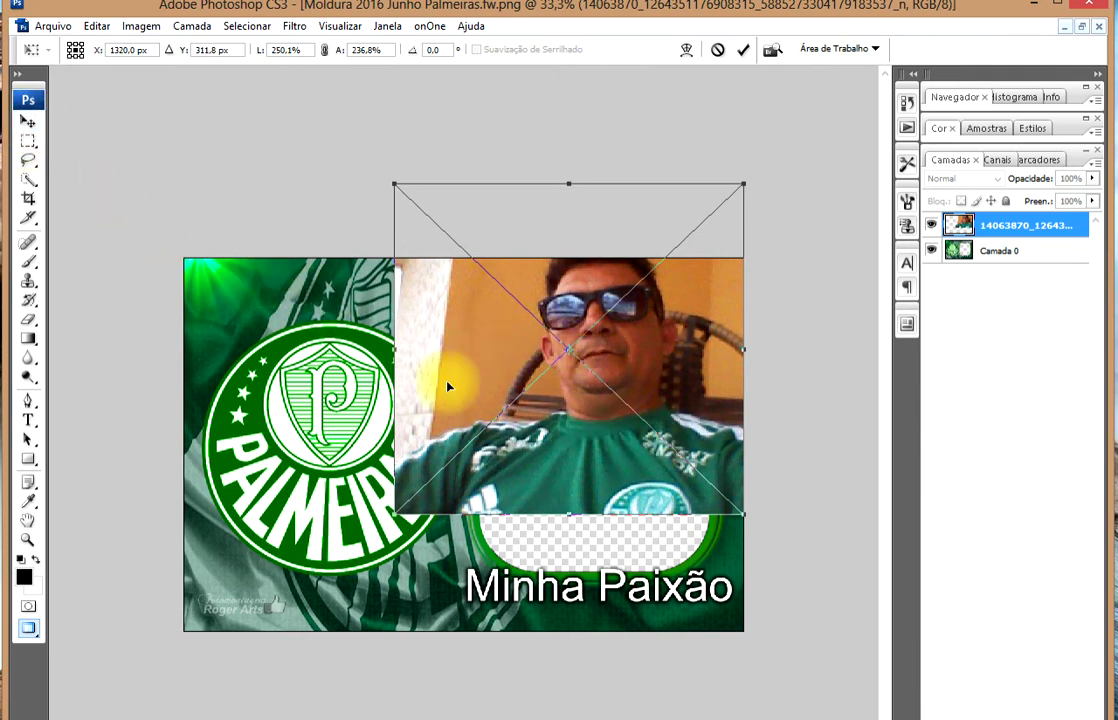
pyautogui.click(33, 119)
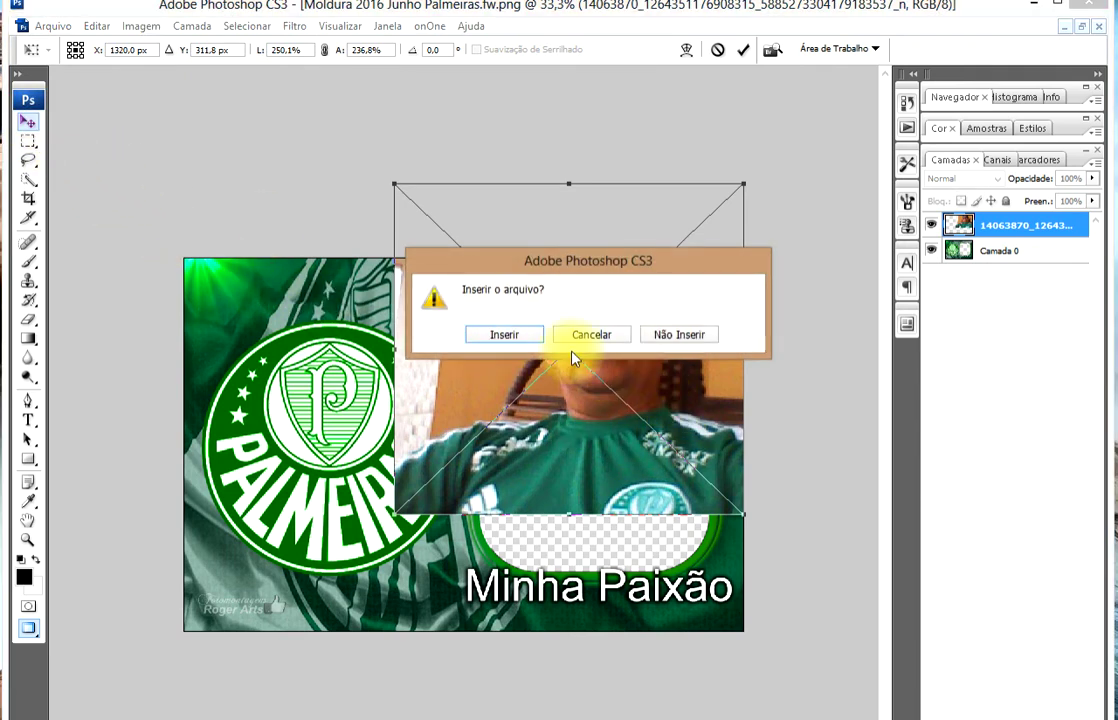
pyautogui.click(489, 336)
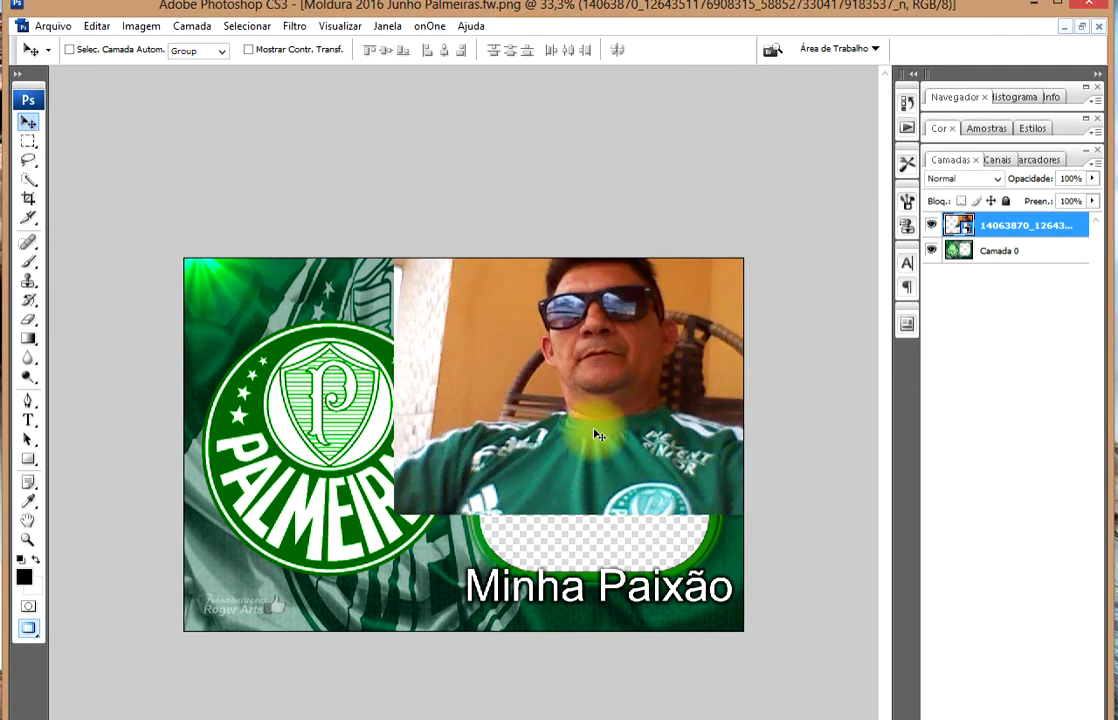
pyautogui.moveTo(606, 402)
pyautogui.mouseDown()
pyautogui.moveTo(558, 483)
pyautogui.moveTo(598, 472)
pyautogui.mouseUp()
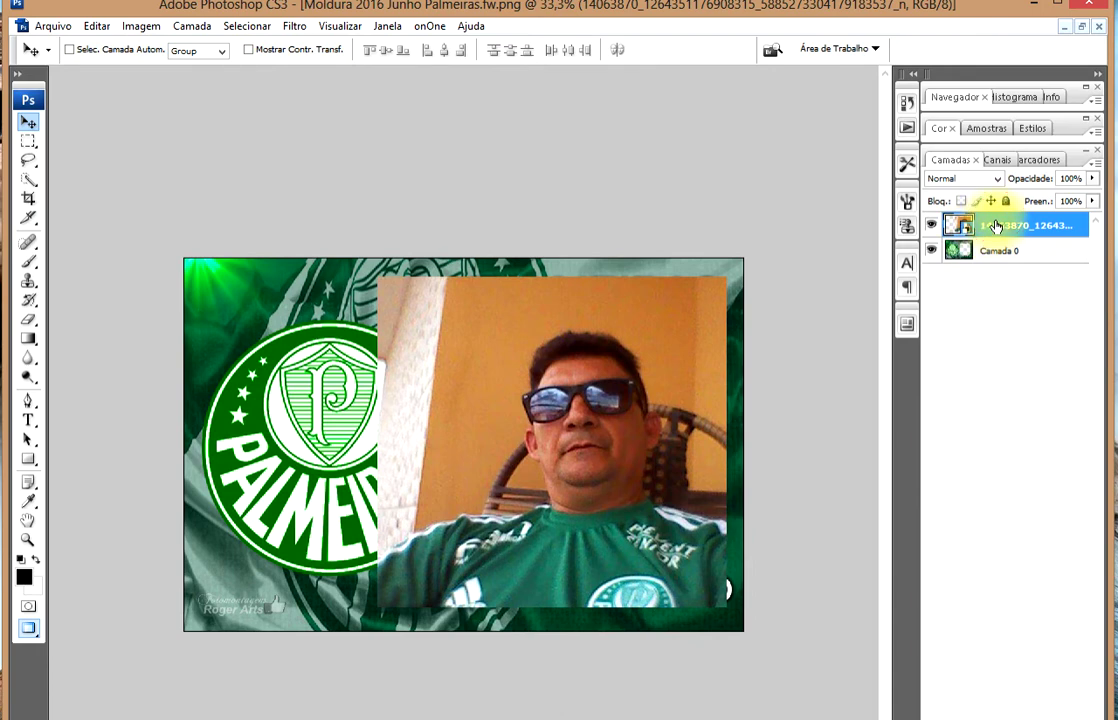
# - Move the photo layer below Camada 0 and nudge the photo up and right
pyautogui.moveTo(995, 227)
pyautogui.mouseDown()
pyautogui.moveTo(990, 279)
pyautogui.moveTo(990, 270)
pyautogui.mouseUp()
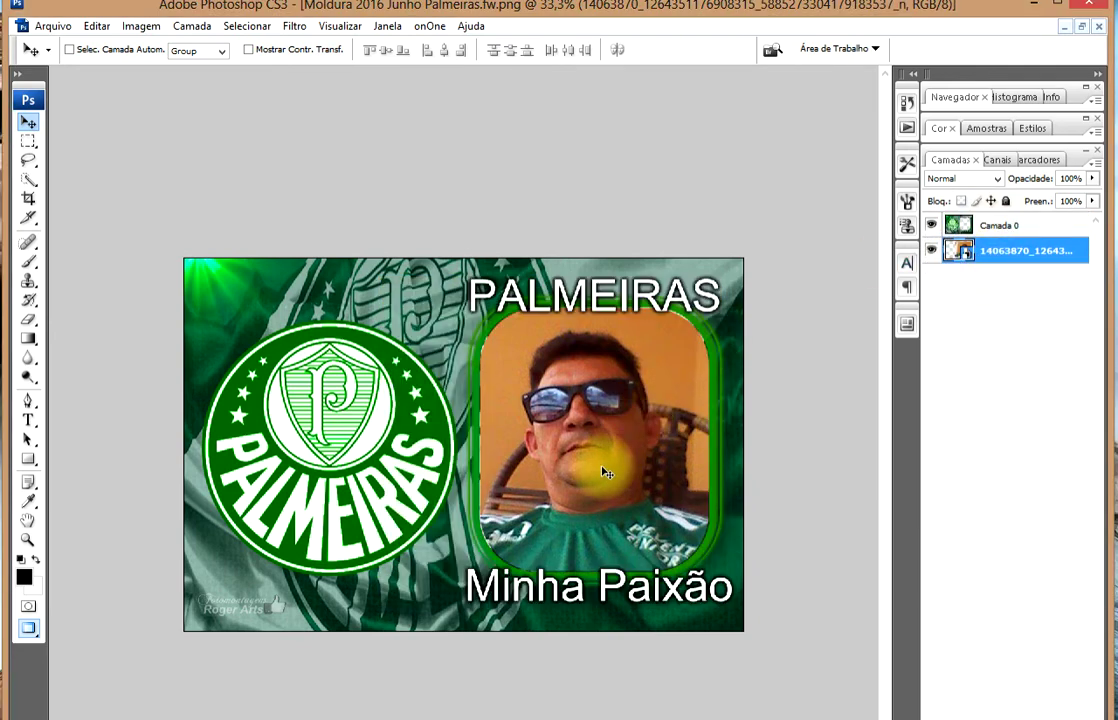
pyautogui.moveTo(599, 467)
pyautogui.mouseDown()
pyautogui.moveTo(608, 445)
pyautogui.moveTo(595, 449)
pyautogui.mouseUp()
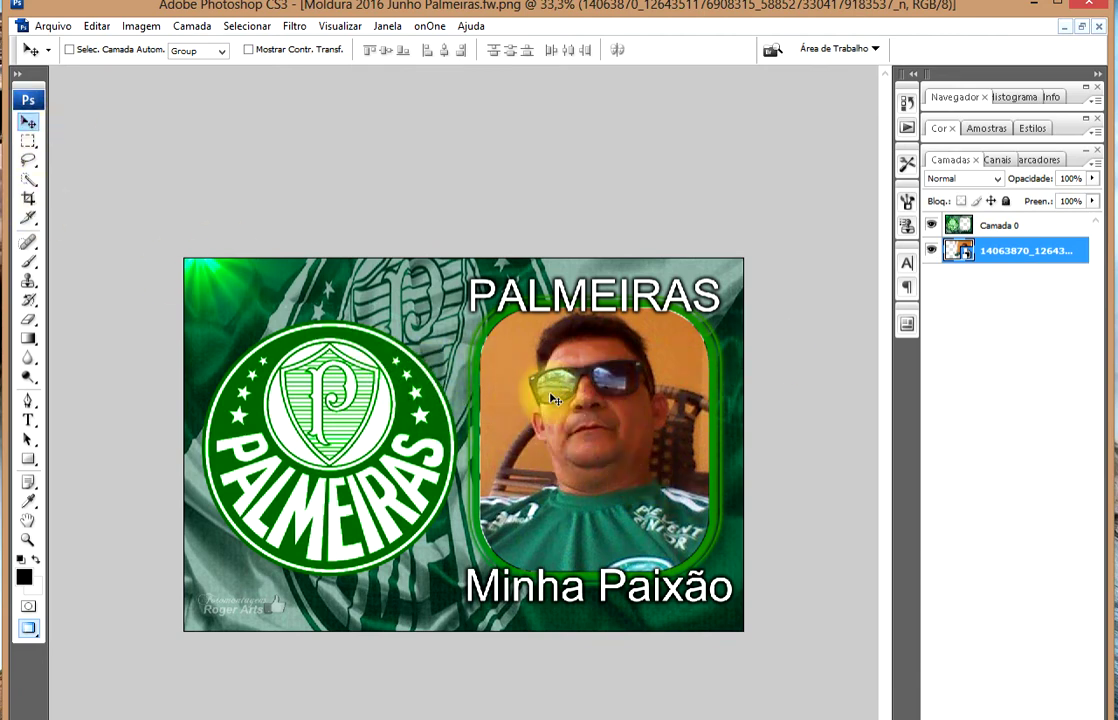
pyautogui.click(31, 129)
# - Shift the photo lower and left, then cancel an attempted shrink of it
pyautogui.click(131, 190)
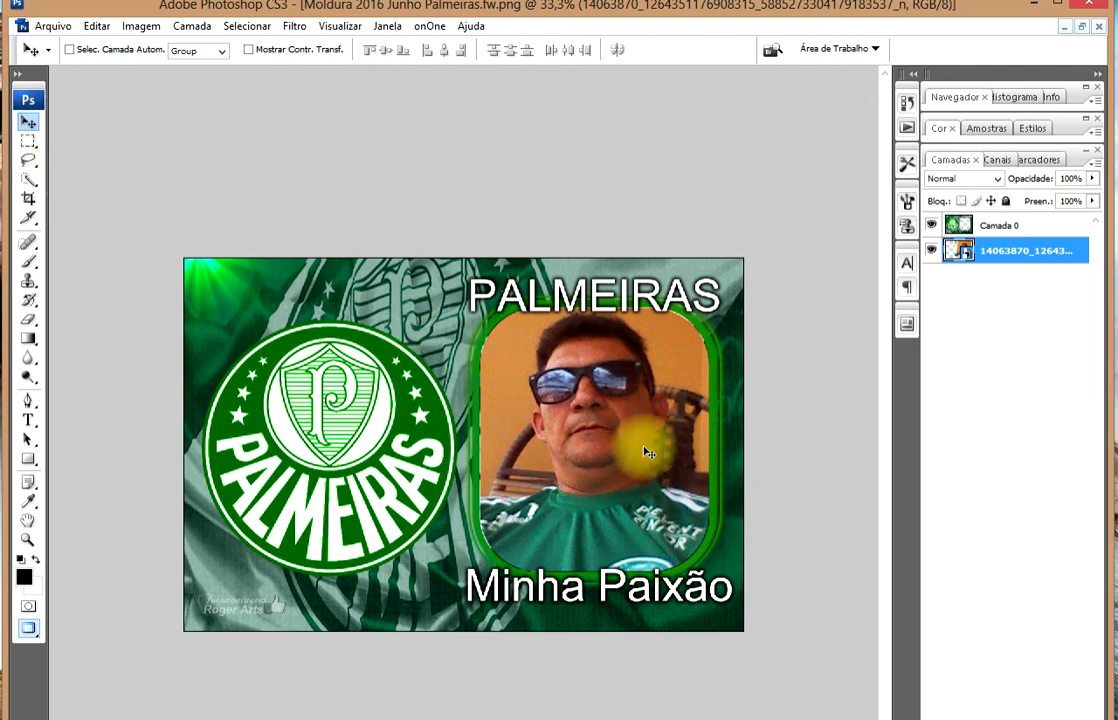
pyautogui.moveTo(644, 452); pyautogui.dragTo(589, 542)
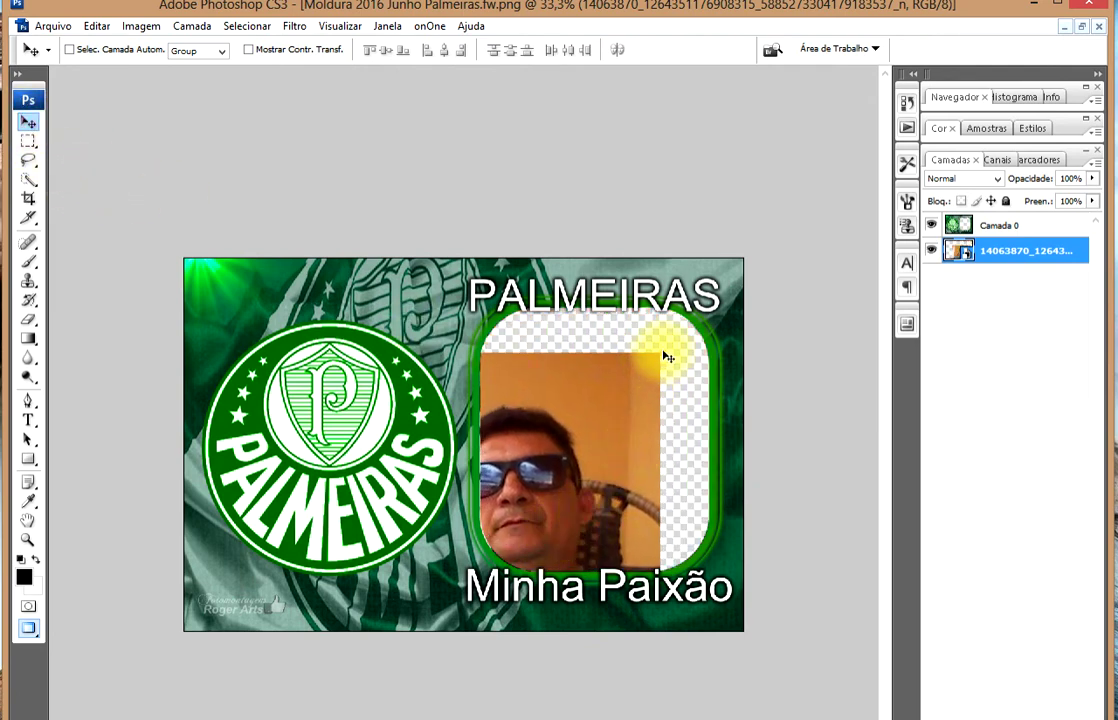
pyautogui.click(250, 49)
pyautogui.moveTo(659, 352)
pyautogui.mouseDown()
pyautogui.moveTo(621, 381)
pyautogui.moveTo(622, 410)
pyautogui.moveTo(627, 373)
pyautogui.mouseUp()
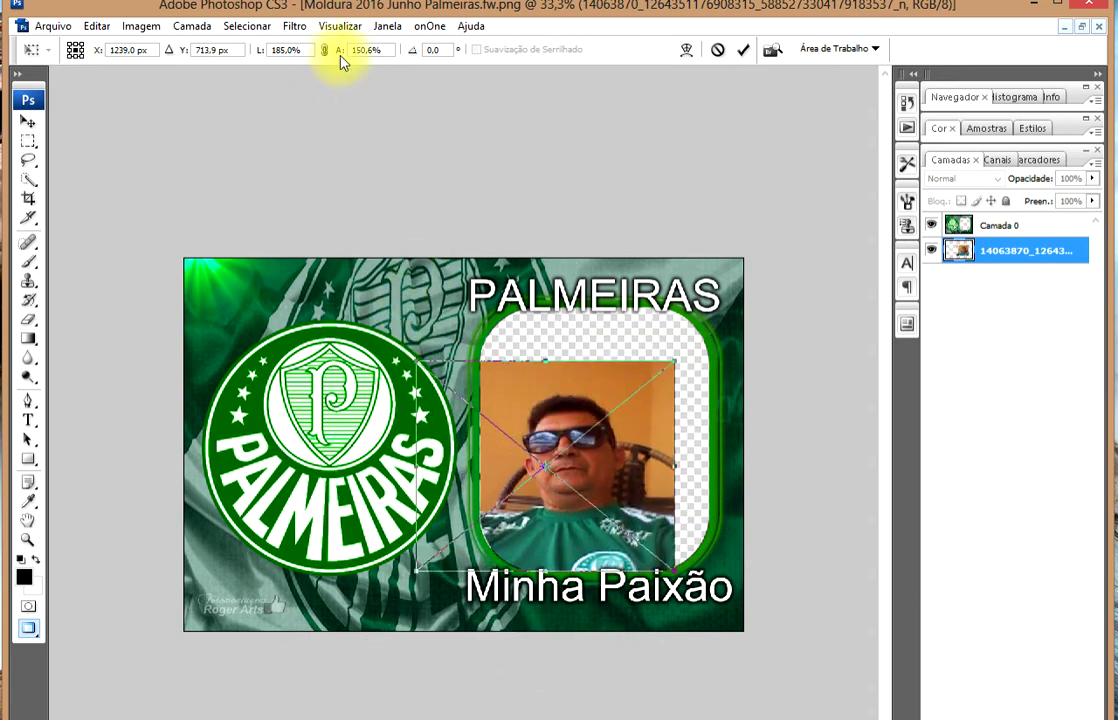
pyautogui.click(27, 120)
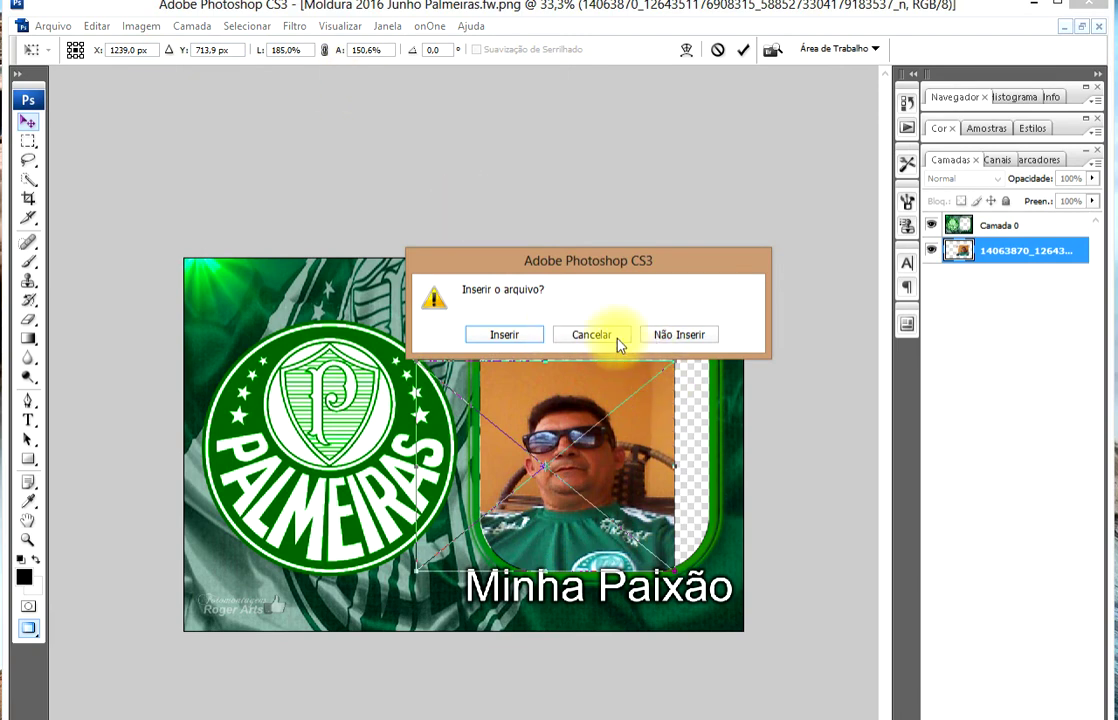
pyautogui.click(664, 333)
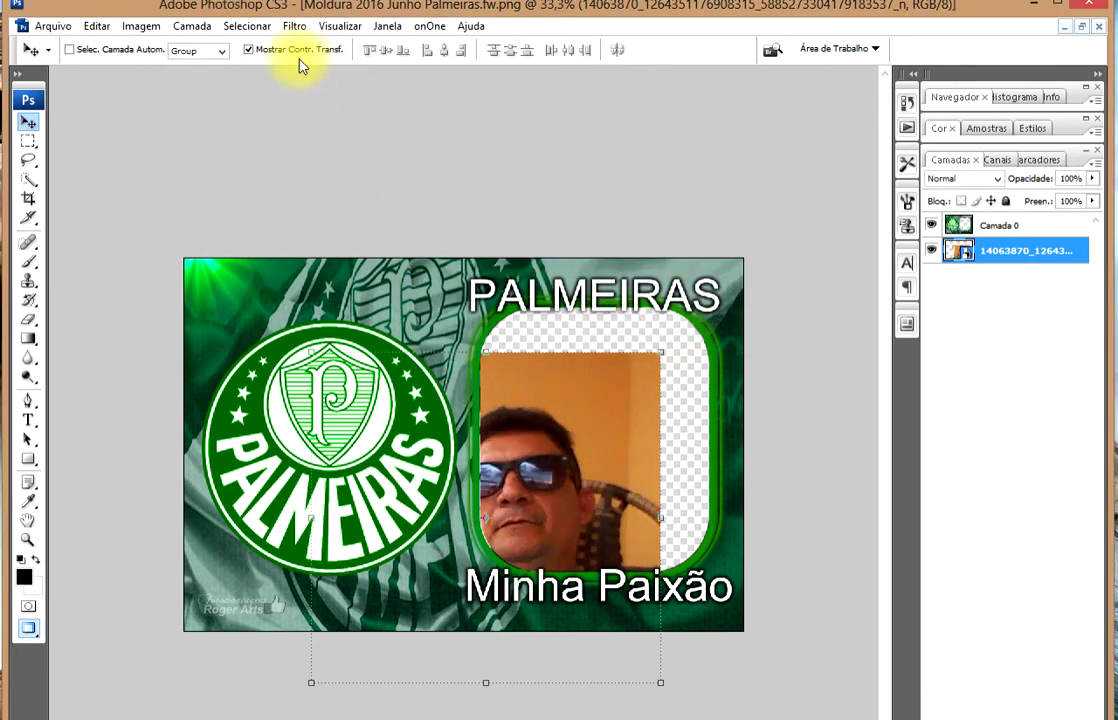
# - Scale the photo to about 229% by 212%, recentre it in the window, and commit
pyautogui.click(249, 52)
pyautogui.moveTo(662, 354); pyautogui.dragTo(589, 458)
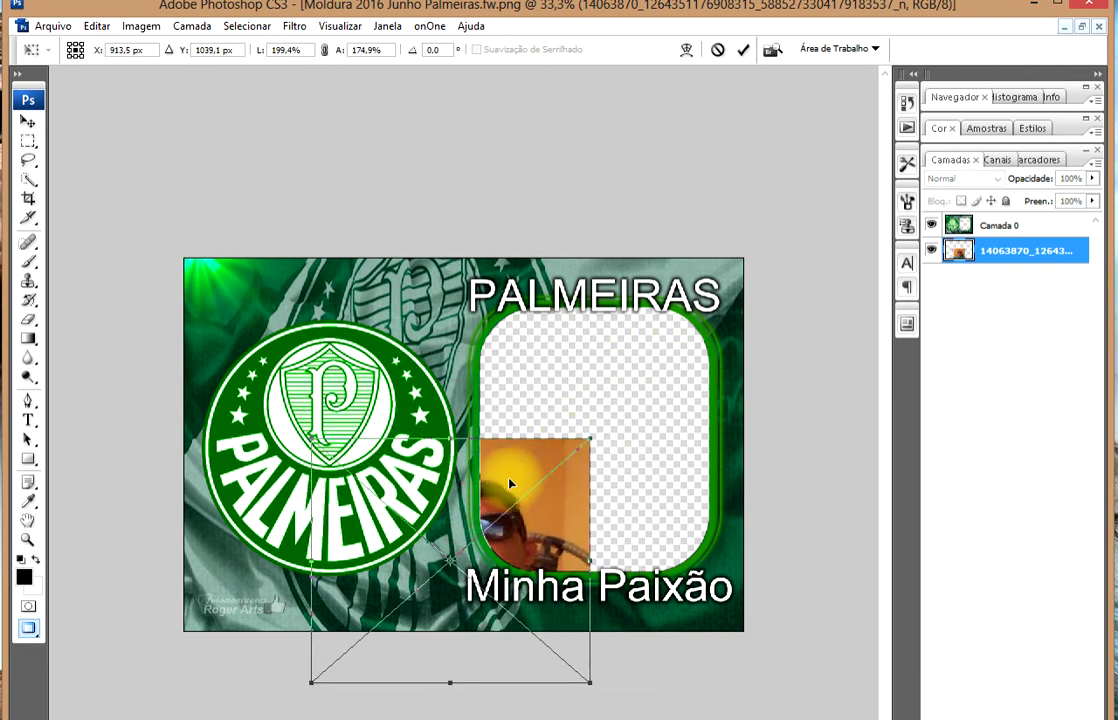
pyautogui.moveTo(521, 464)
pyautogui.mouseDown()
pyautogui.moveTo(617, 362)
pyautogui.moveTo(600, 382)
pyautogui.mouseUp()
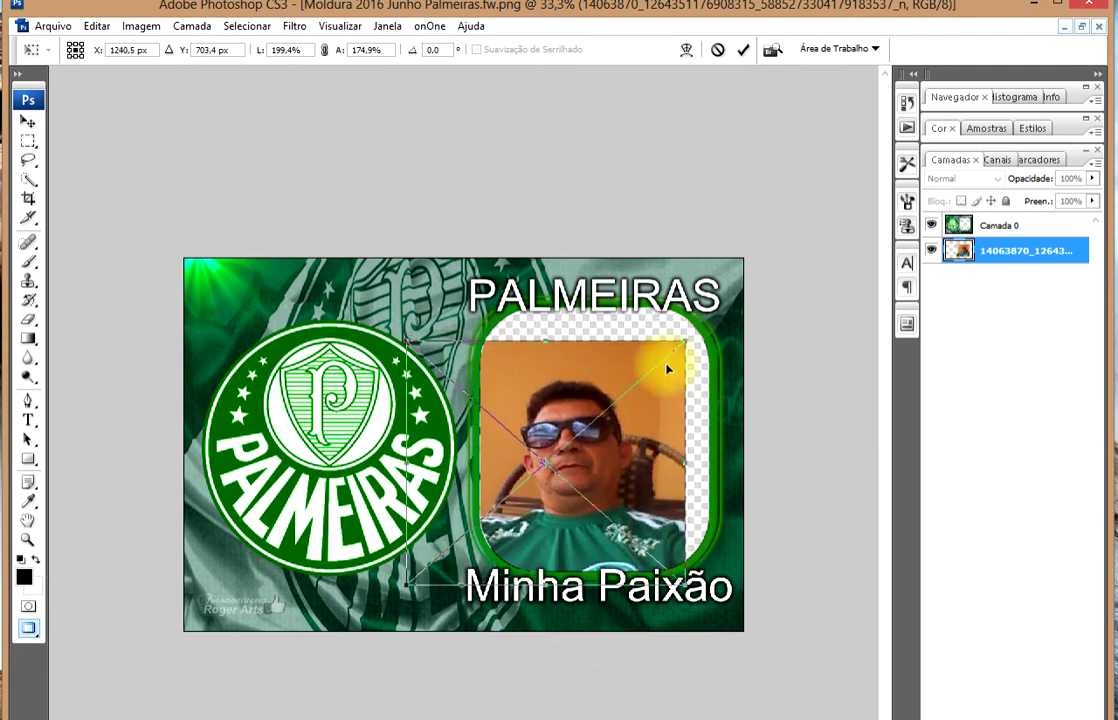
pyautogui.moveTo(682, 341)
pyautogui.mouseDown()
pyautogui.moveTo(726, 288)
pyautogui.moveTo(603, 287)
pyautogui.moveTo(728, 296)
pyautogui.moveTo(727, 287)
pyautogui.mouseUp()
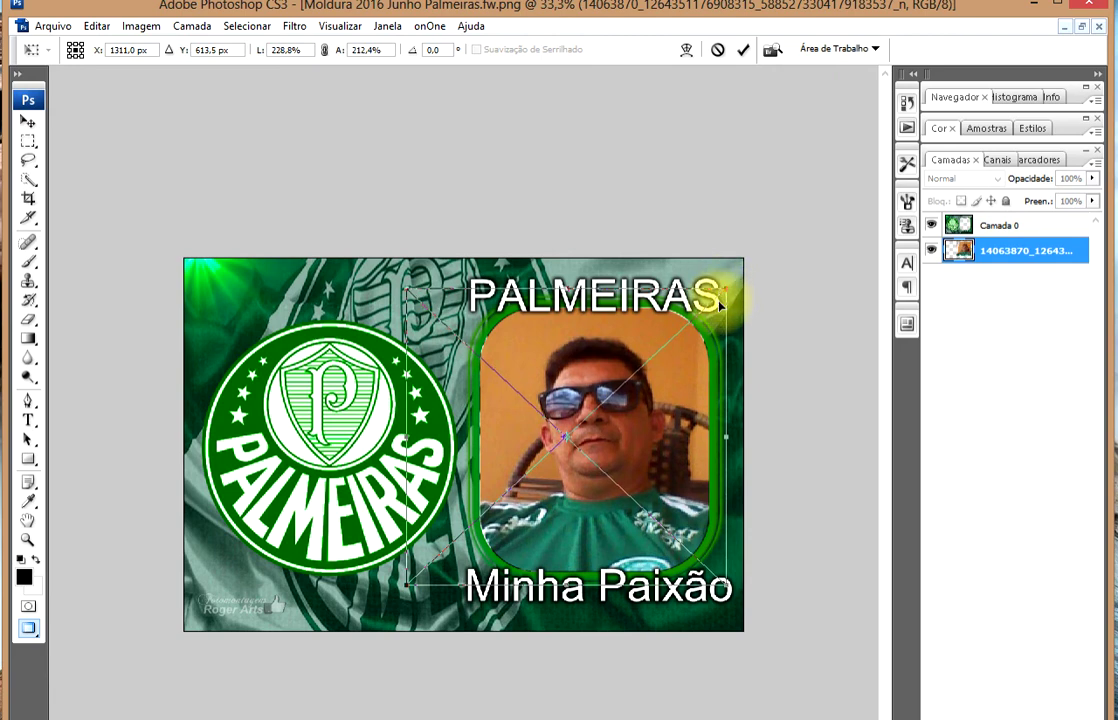
pyautogui.moveTo(580, 468)
pyautogui.mouseDown()
pyautogui.moveTo(594, 444)
pyautogui.moveTo(595, 460)
pyautogui.moveTo(580, 460)
pyautogui.mouseUp()
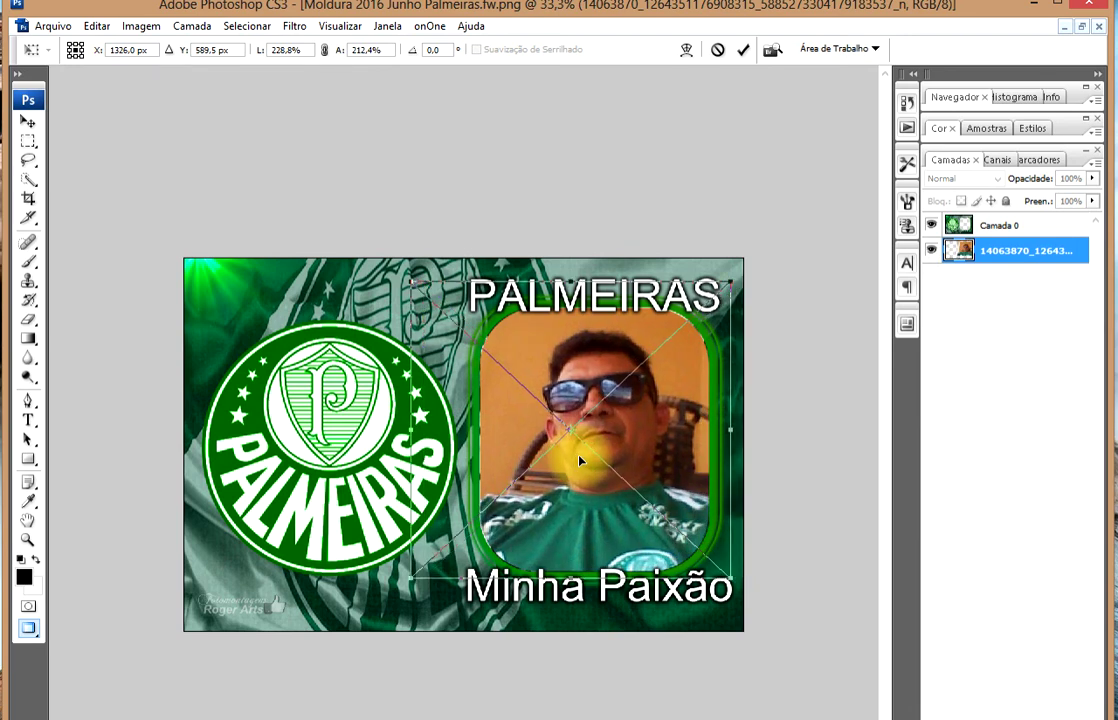
pyautogui.click(28, 121)
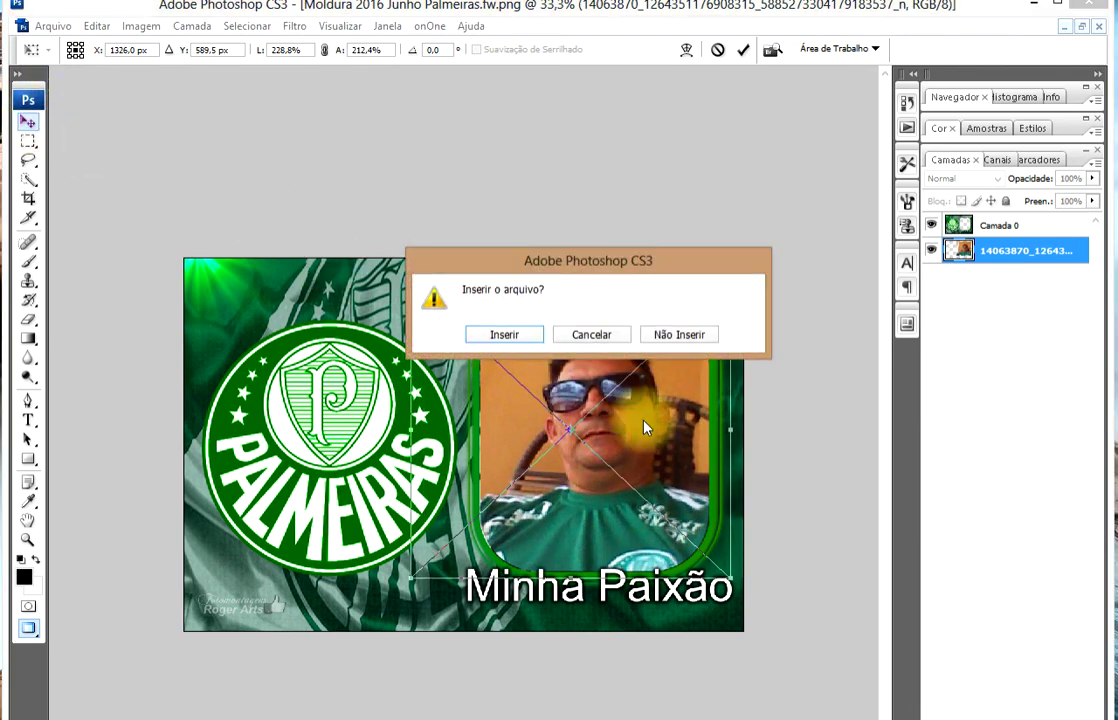
pyautogui.click(502, 340)
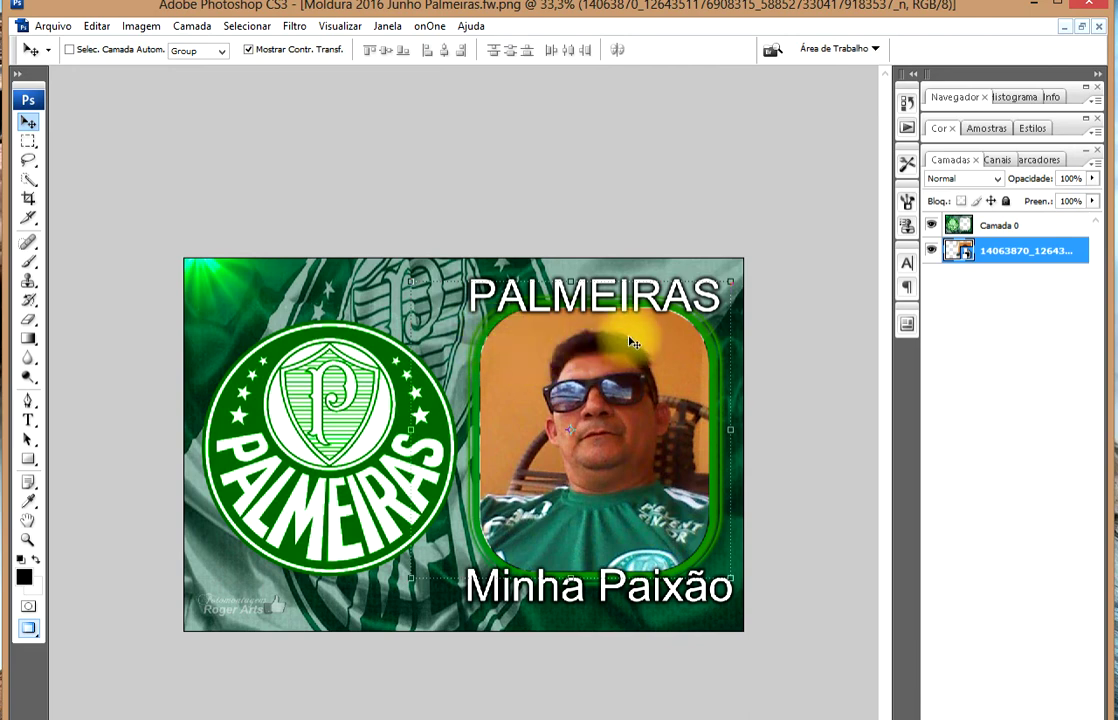
# - Start Save As to the desktop and begin editing the frame's file name
pyautogui.click(313, 172)
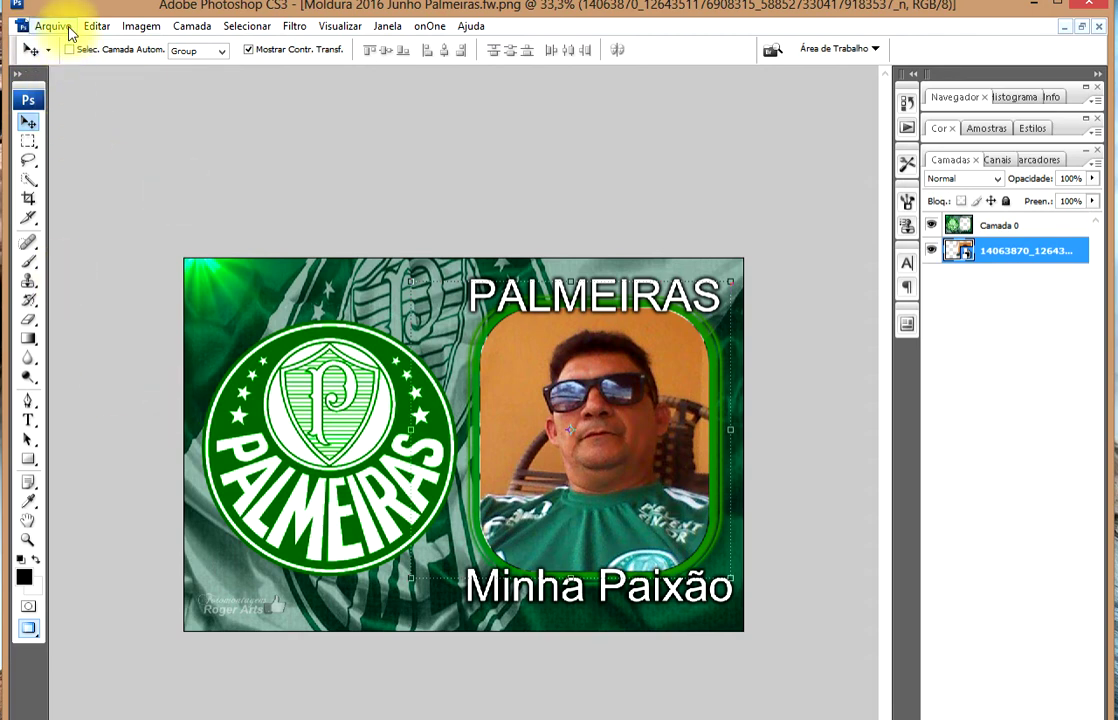
pyautogui.click(50, 26)
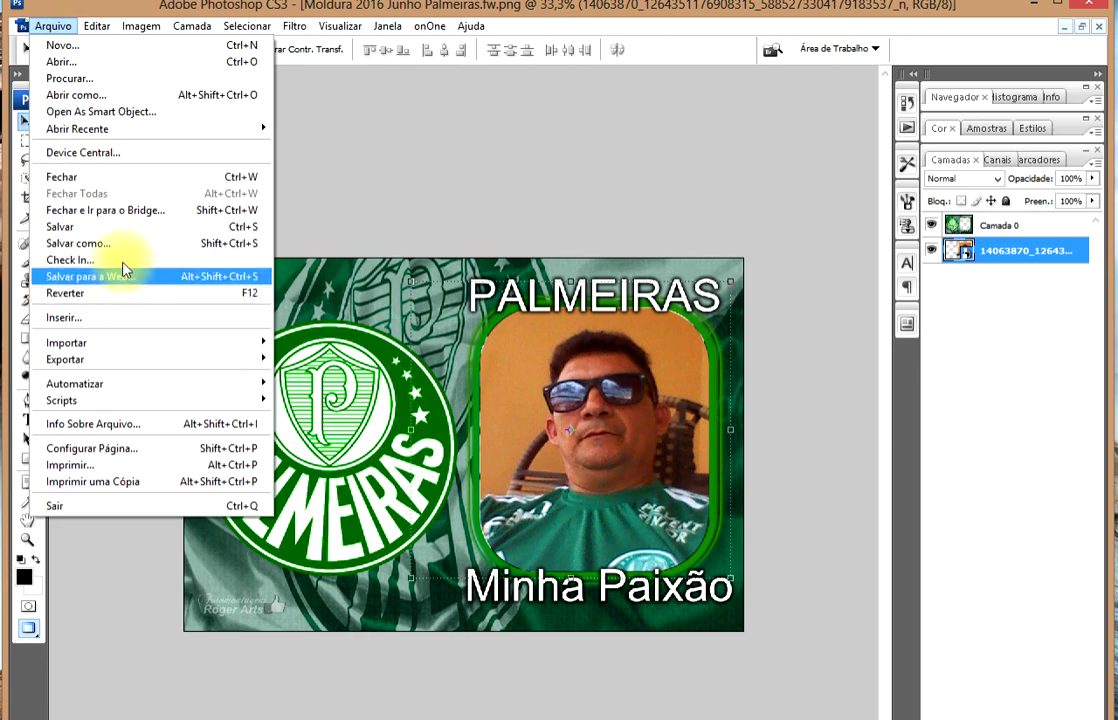
pyautogui.click(86, 245)
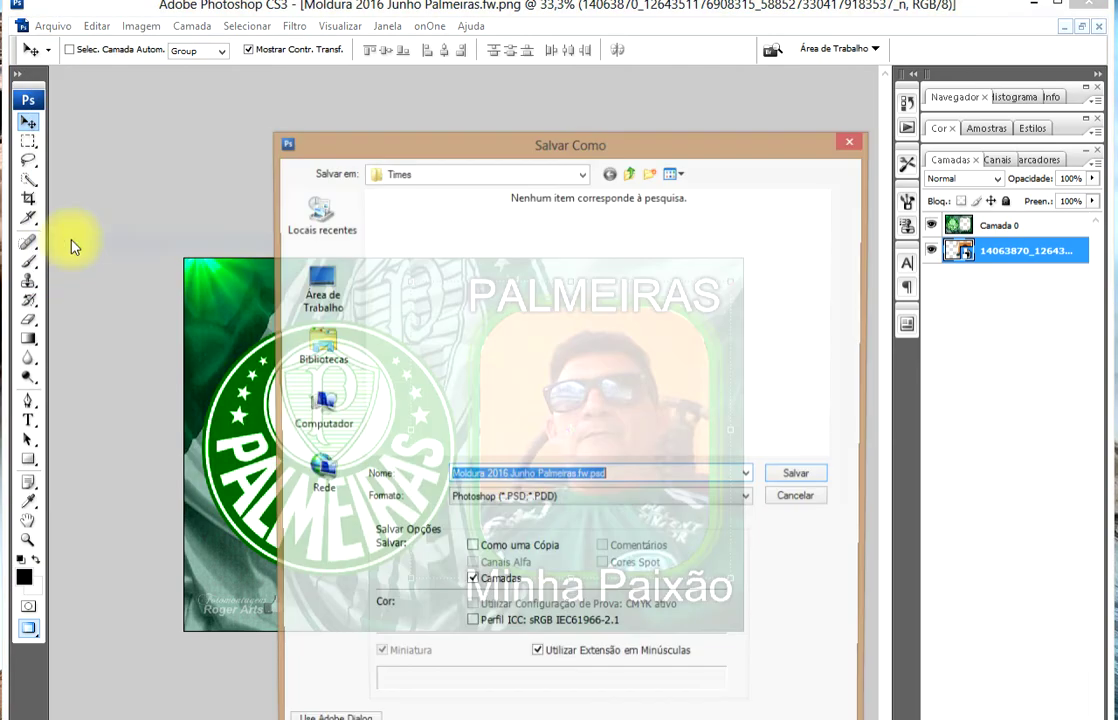
pyautogui.click(314, 277)
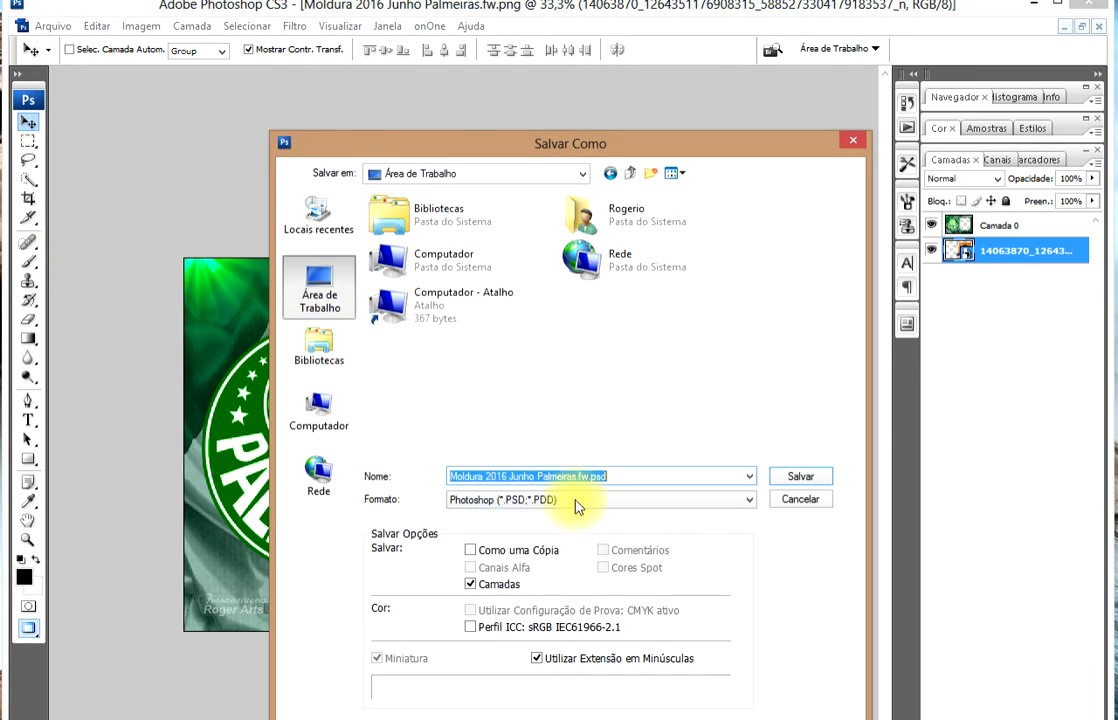
pyautogui.click(548, 507)
pyautogui.click(554, 476)
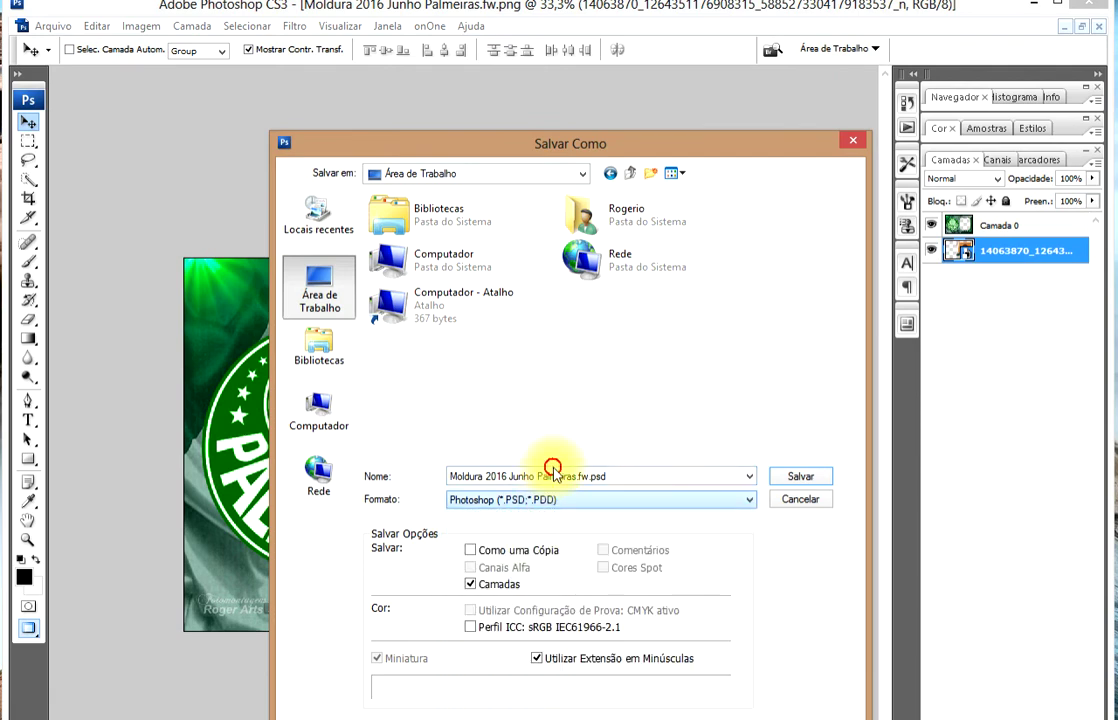
pyautogui.doubleClick(587, 476)
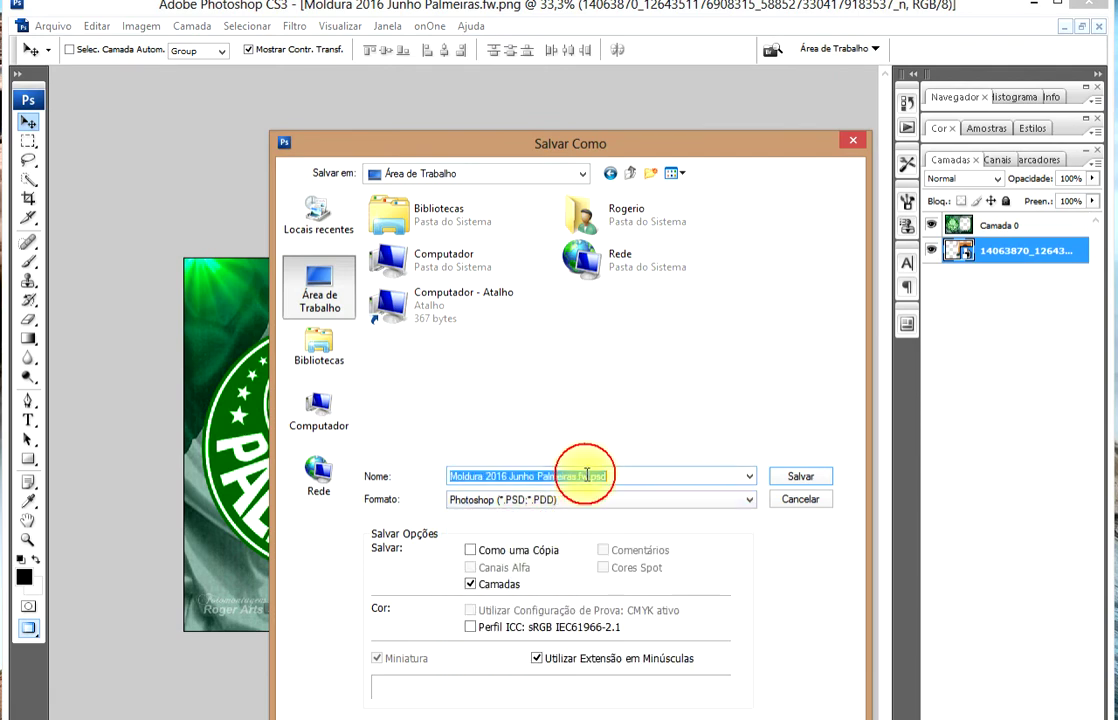
pyautogui.click(580, 477)
# - Replace the file name's fw.psd ending with the person's name, capitalized
pyautogui.moveTo(581, 476); pyautogui.dragTo(662, 474)
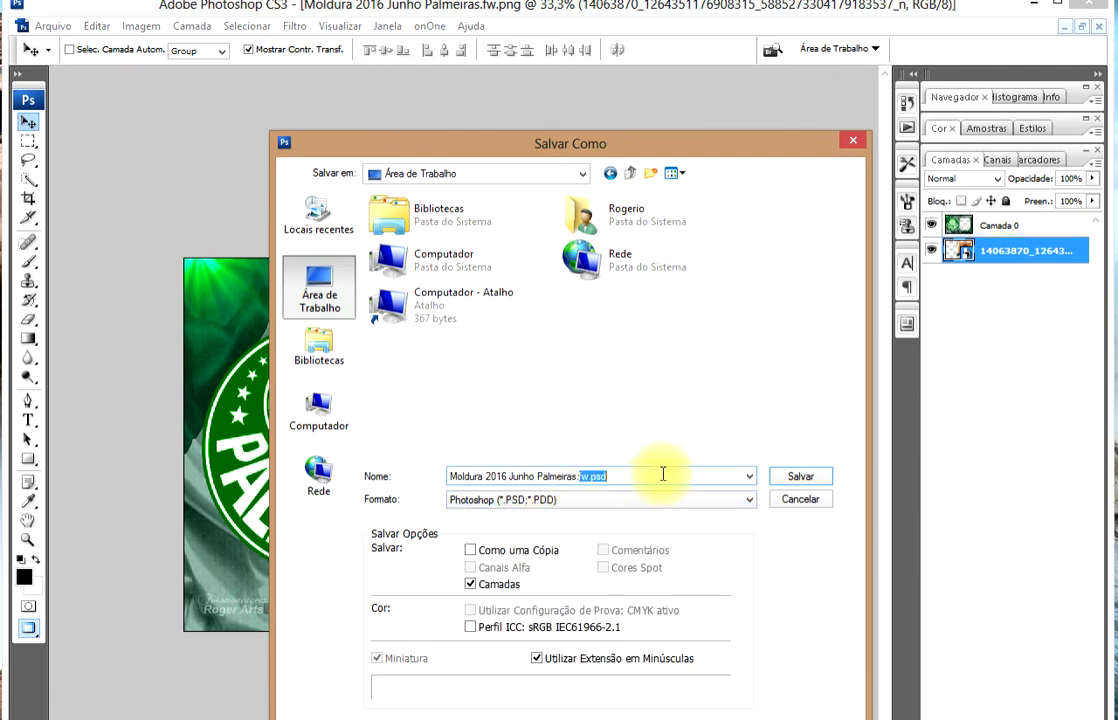
pyautogui.write('fR')
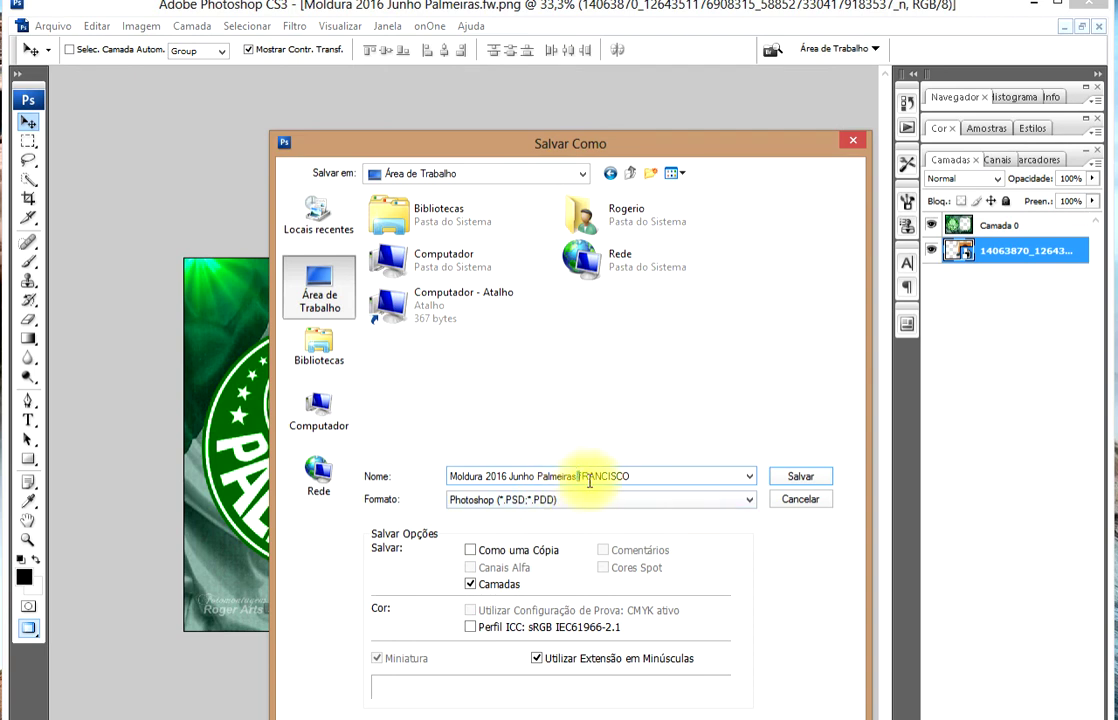
pyautogui.click(580, 476)
pyautogui.hotkey('shift', 'Right')
pyautogui.write('F')
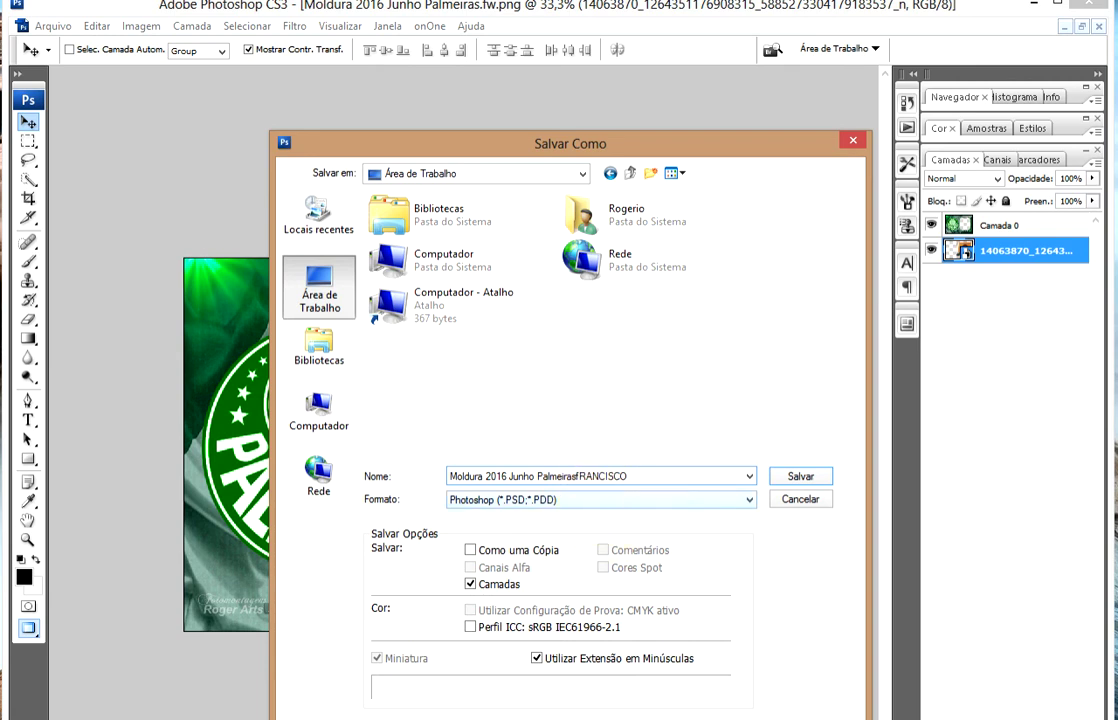
pyautogui.press('BackSpace')
pyautogui.write('F')
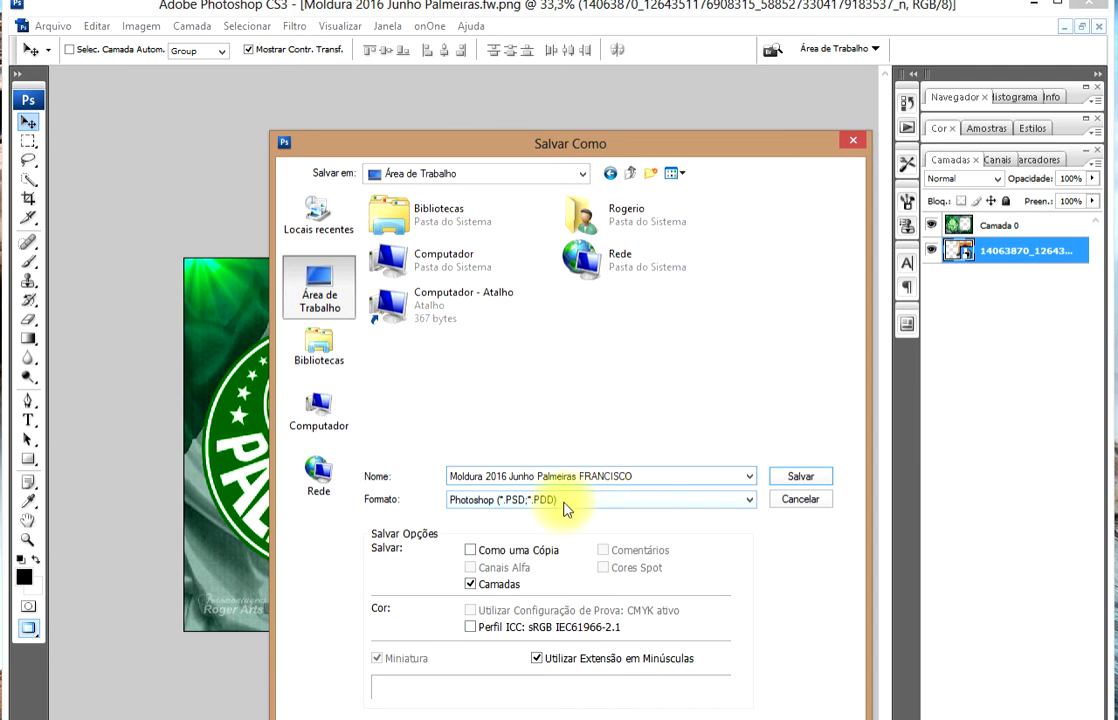
pyautogui.click(577, 502)
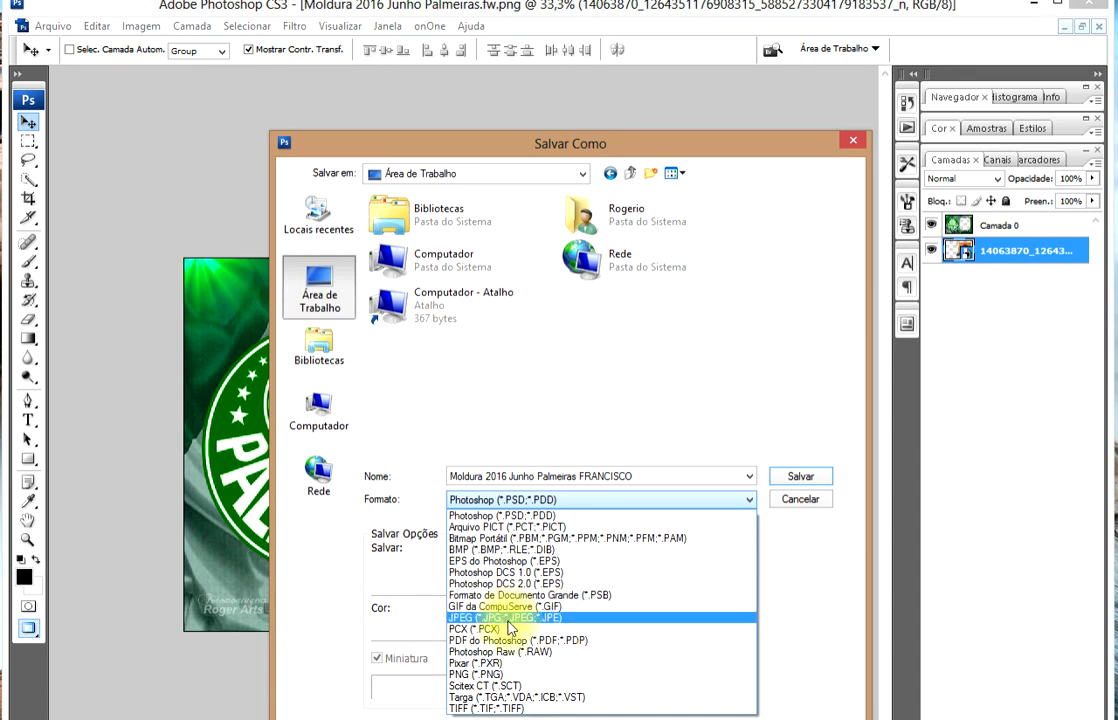
# - Save the framed photo to the desktop as a JPEG with quality 12 (Máxima)
pyautogui.click(508, 618)
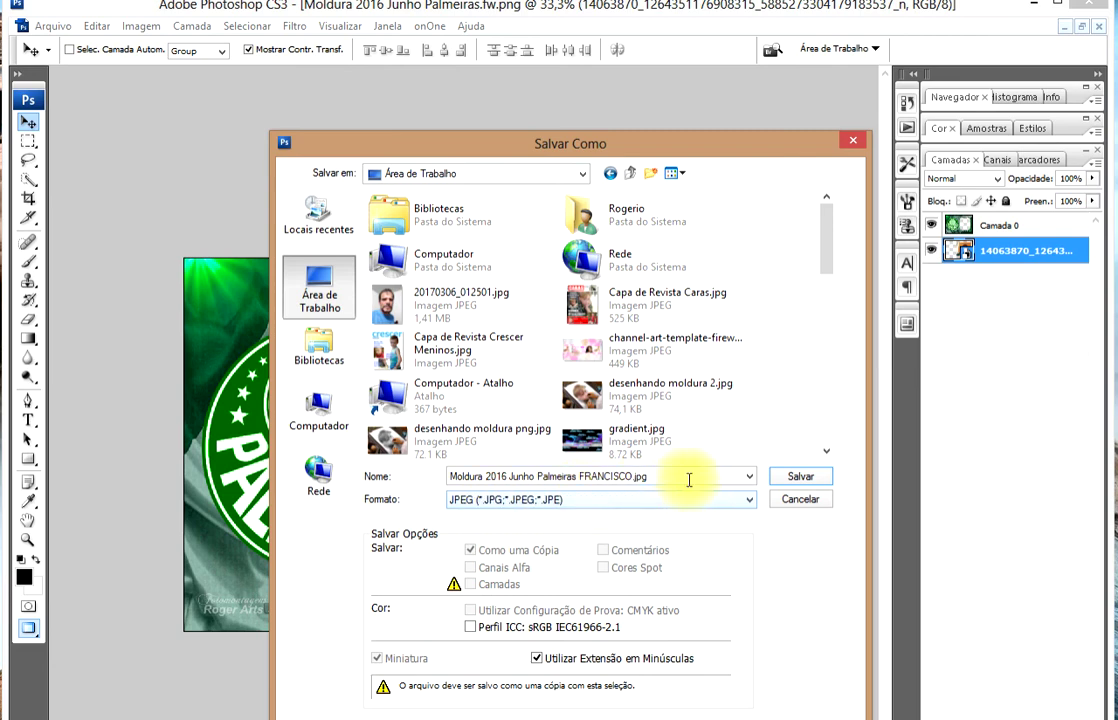
pyautogui.click(800, 477)
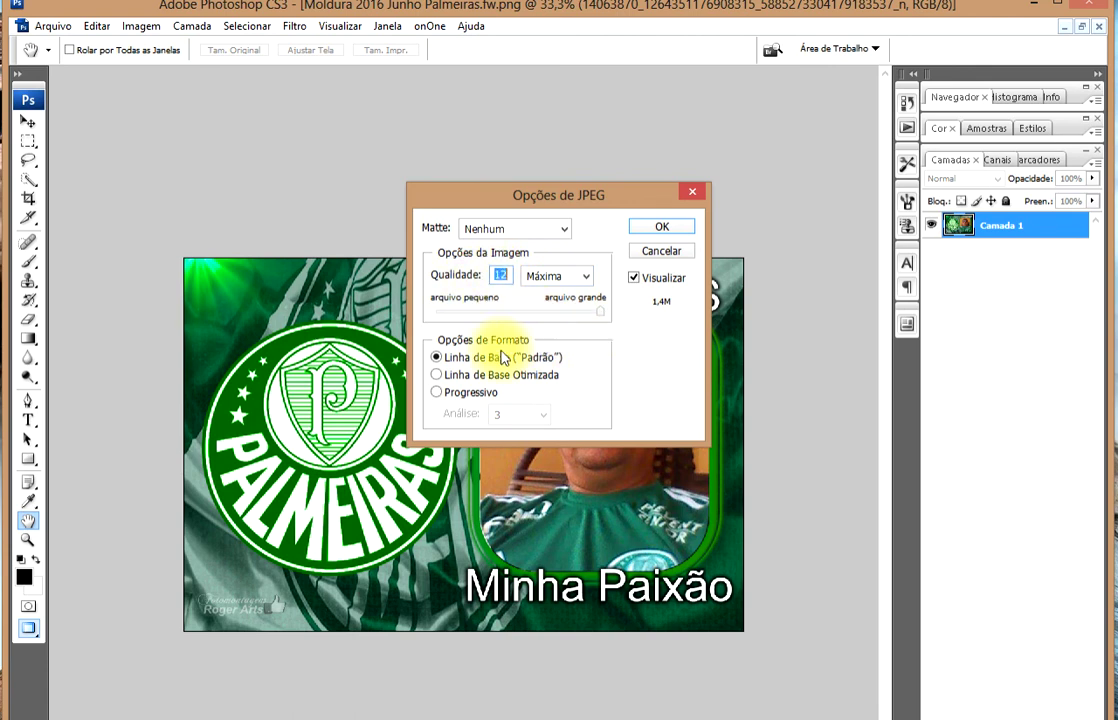
pyautogui.click(665, 227)
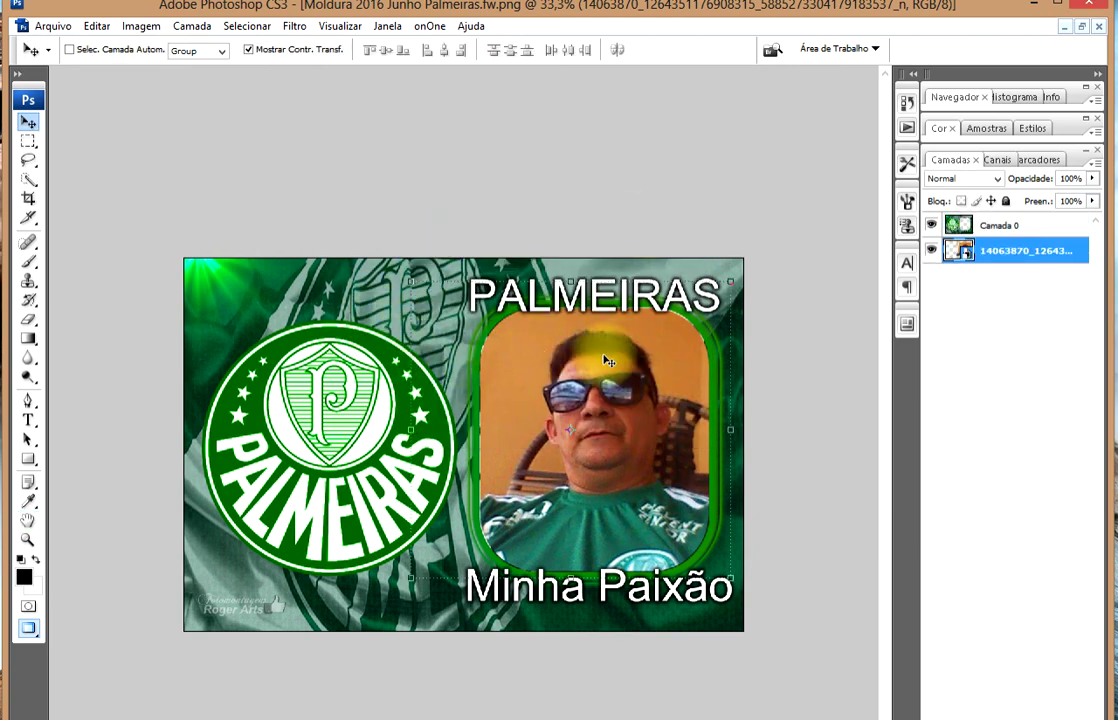
# - Check the saved Moldura 2016 Junho Palmeiras JPEG in Photo Viewer, then minimize the viewer
pyautogui.click(1035, 5)
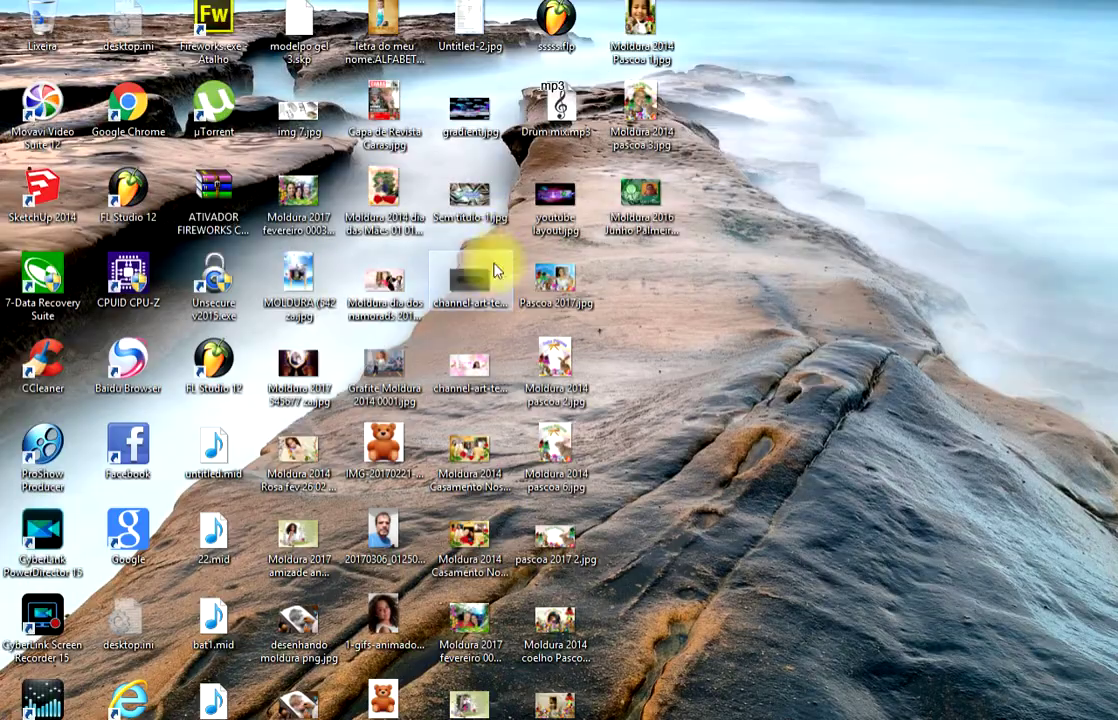
pyautogui.click(652, 205)
pyautogui.doubleClick(652, 205)
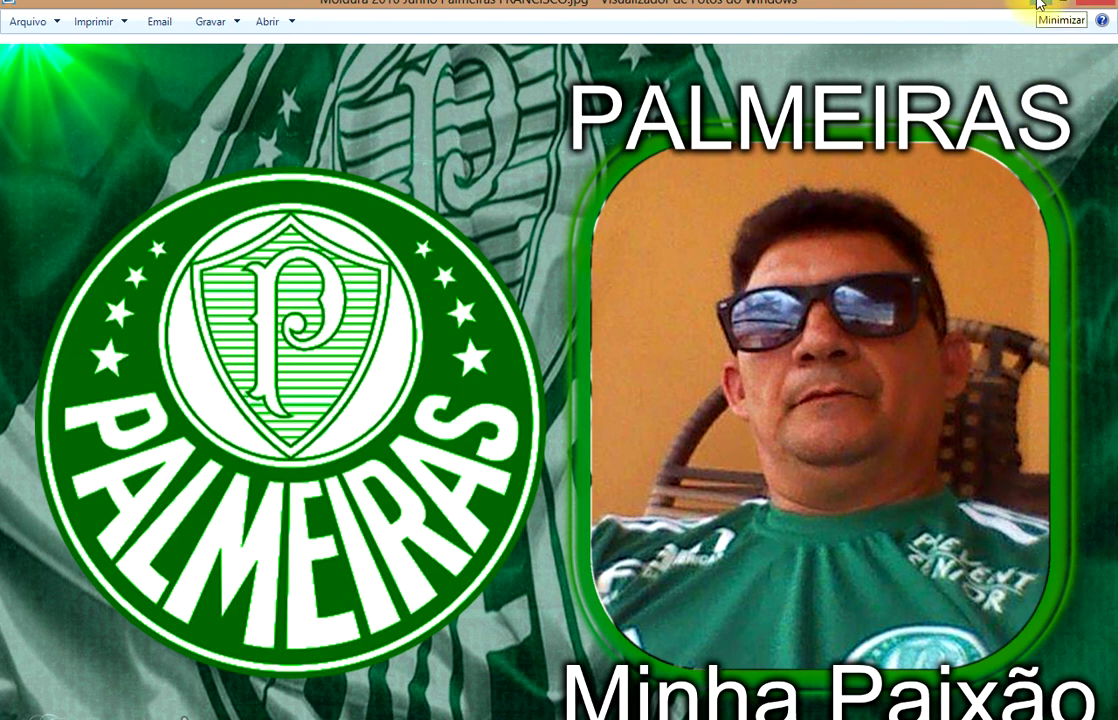
pyautogui.click(1040, 5)
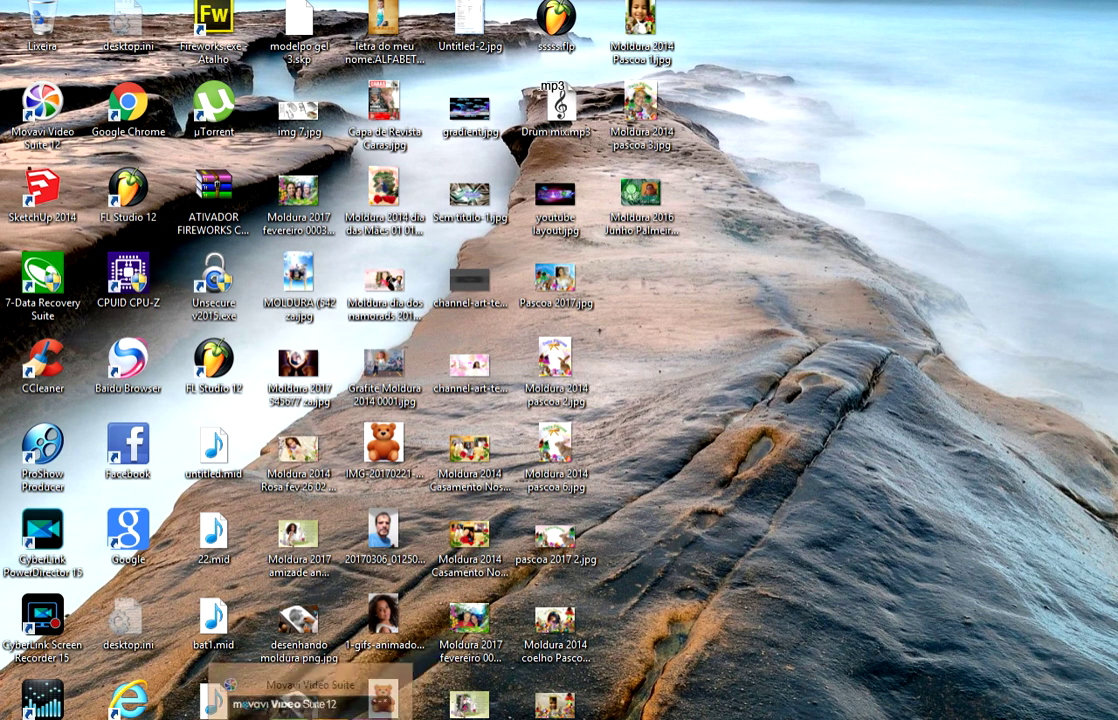
# - Restore Movavi's Capturar Screencasts window from its taskbar thumbnail
pyautogui.click(300, 700)
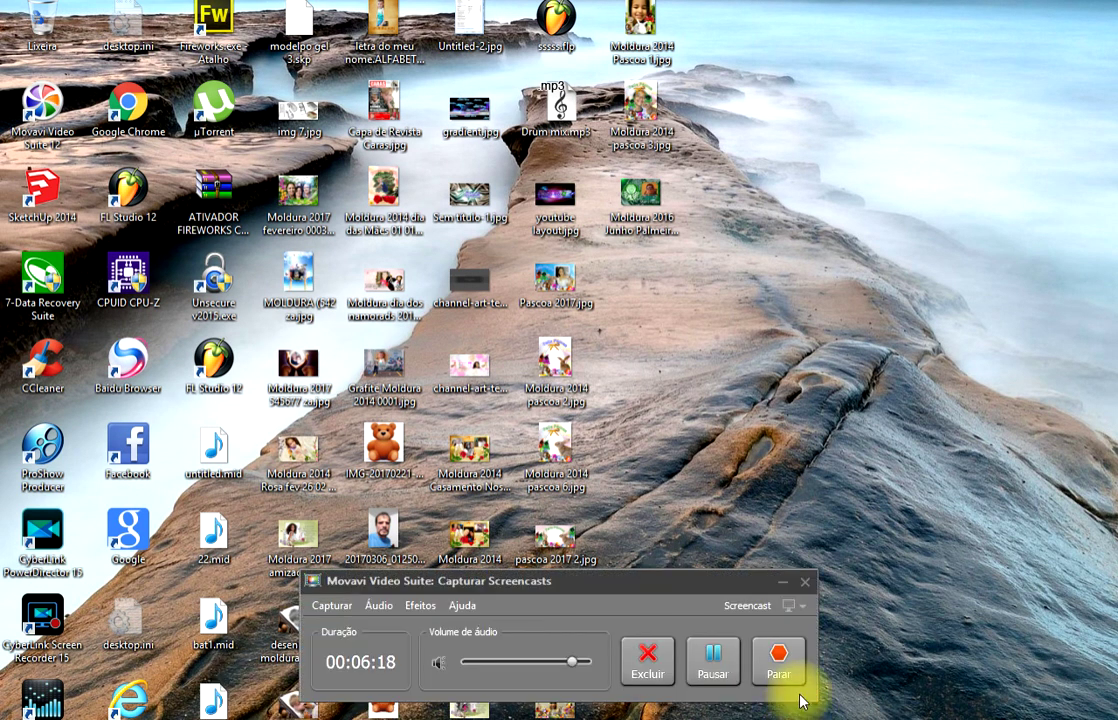